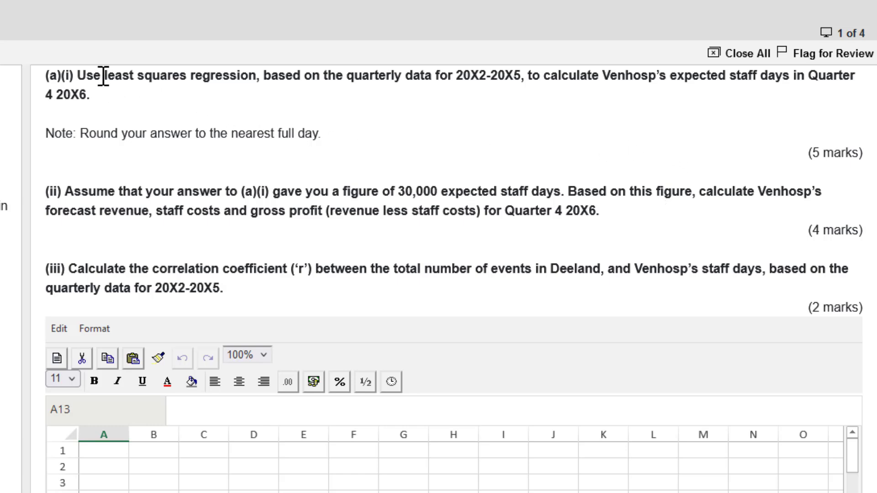
Highlight 'least squares regression' in requirement (a)(i), then scroll down through the question.
left_click_drag(103, 76, 255, 76)
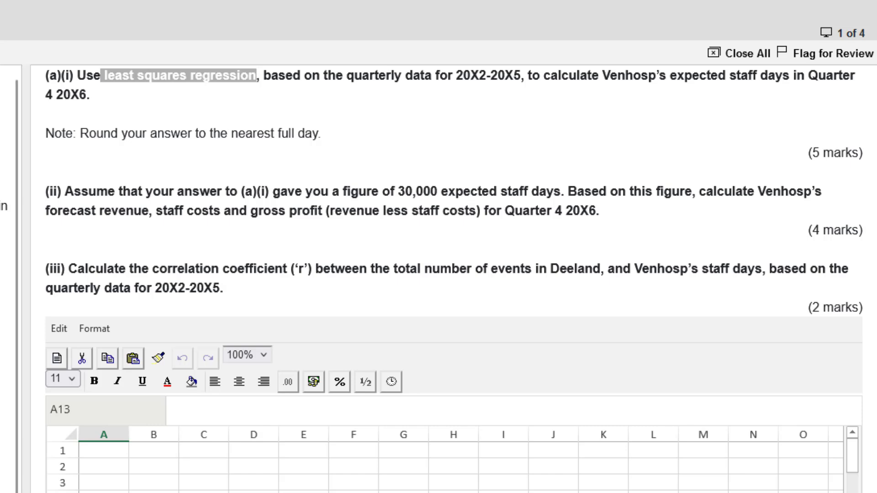
scroll(9, 274, "down", 3)
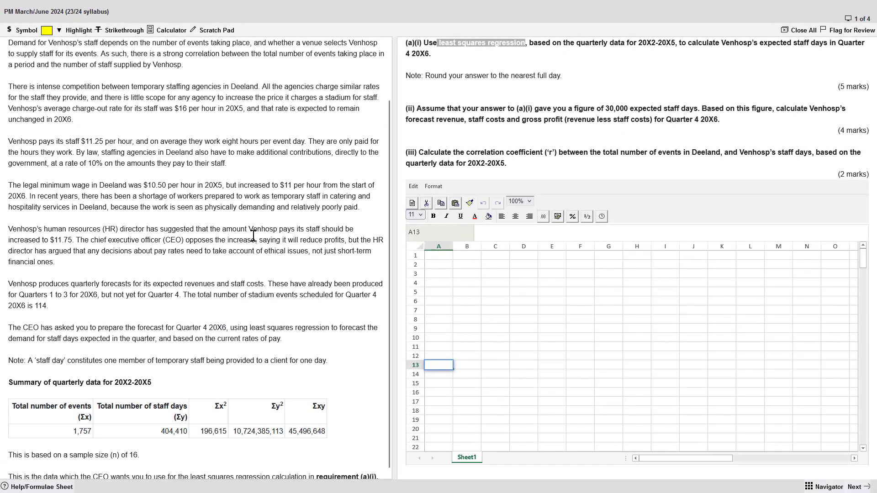
Copy the scenario's quarterly data summary table for 20X2-20X5 and select cell B2 to receive it.
scroll(253, 235, "up", 2)
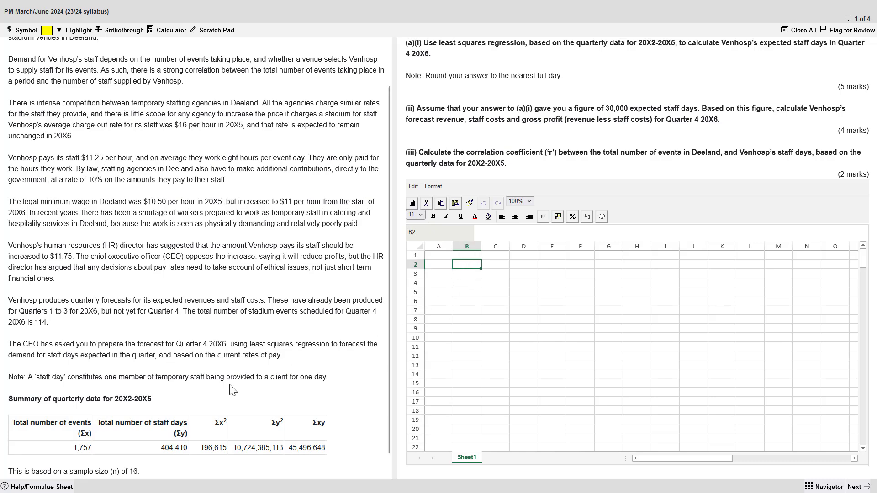
left_click_drag(26, 421, 329, 448)
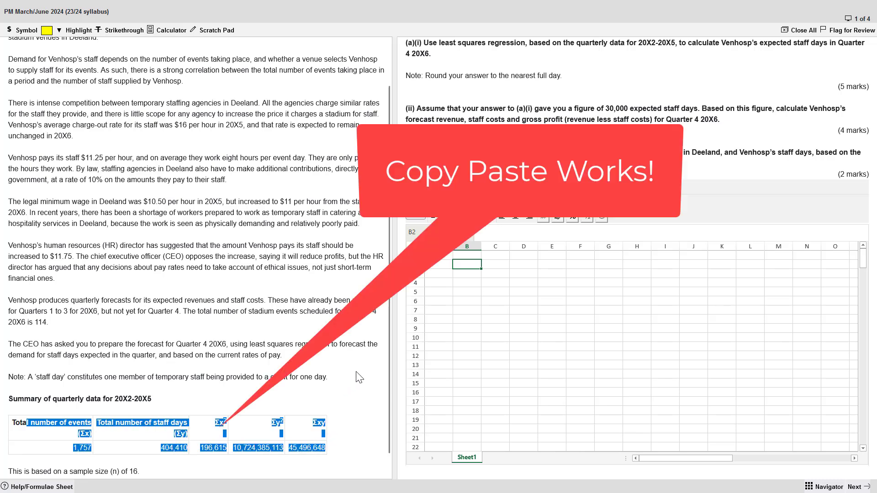
left_click(473, 268)
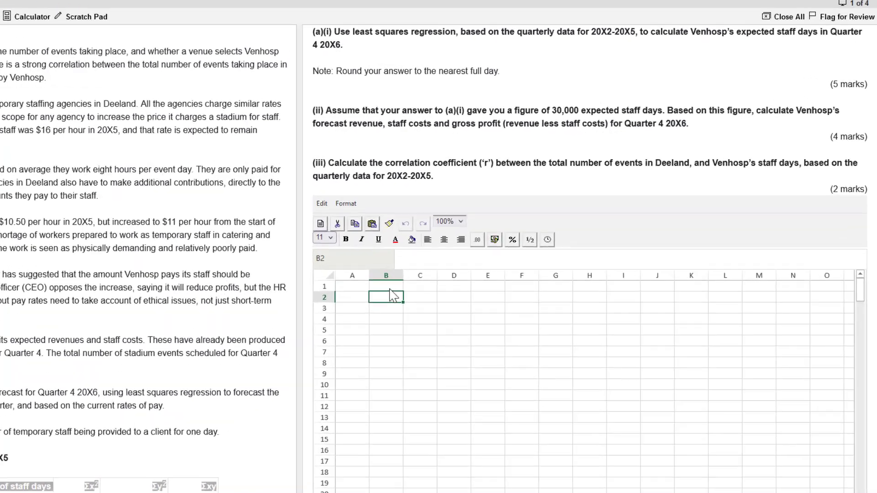
key("ctrl+v")
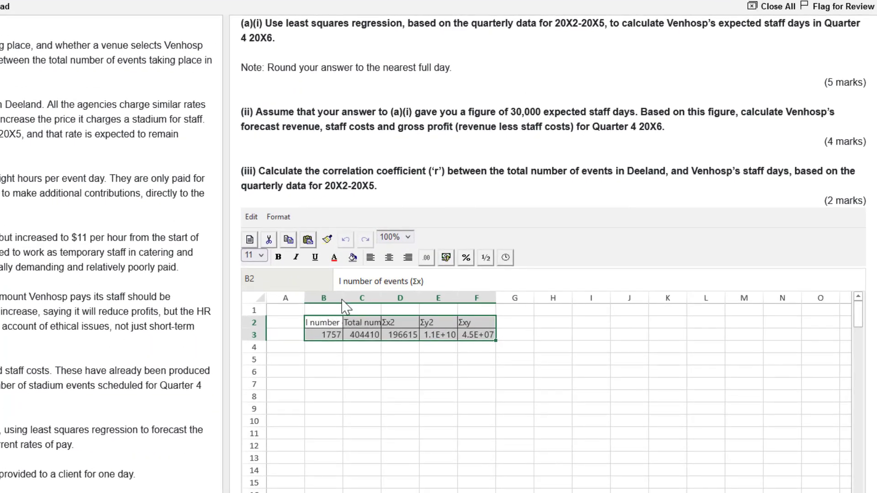
double_click(342, 298)
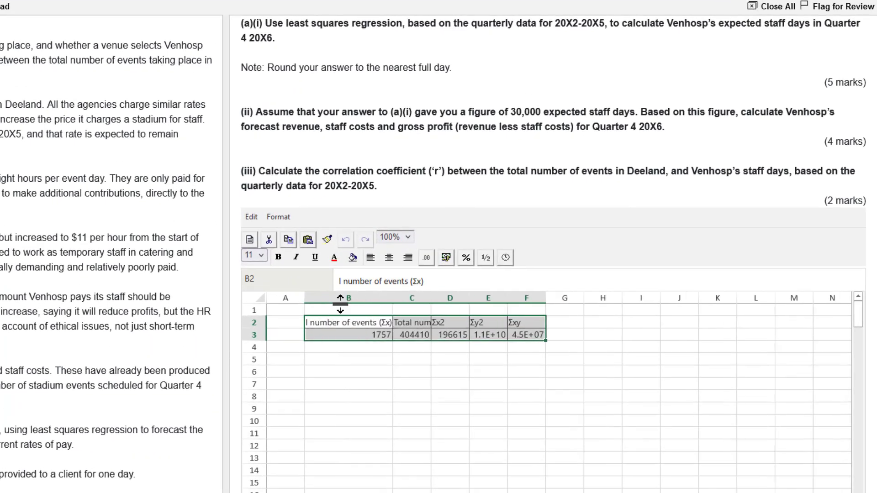
double_click(431, 298)
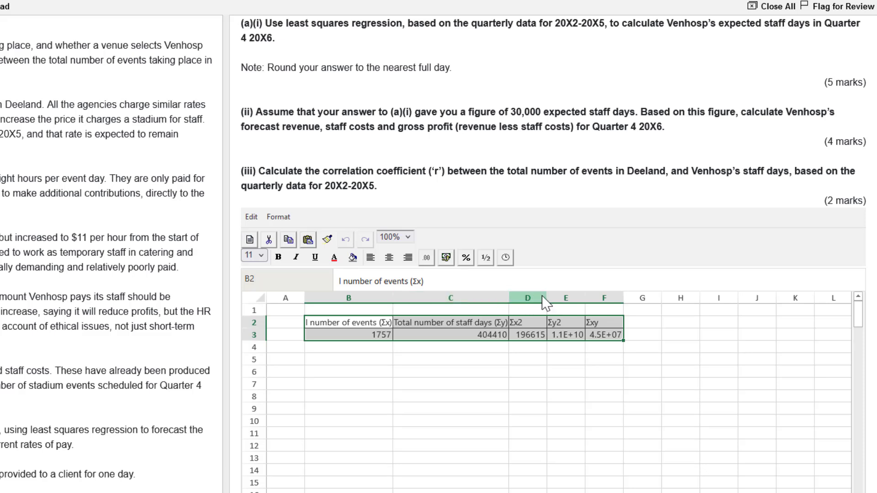
left_click(385, 338)
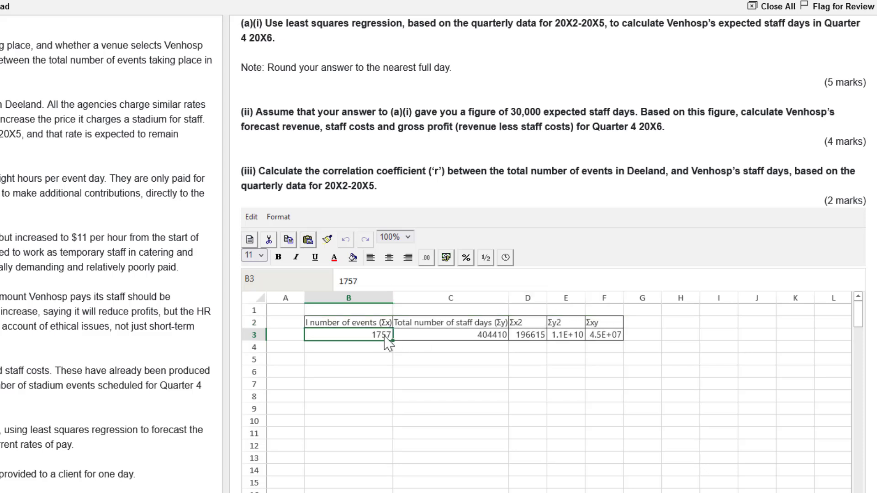
left_click(442, 341)
left_click(529, 339)
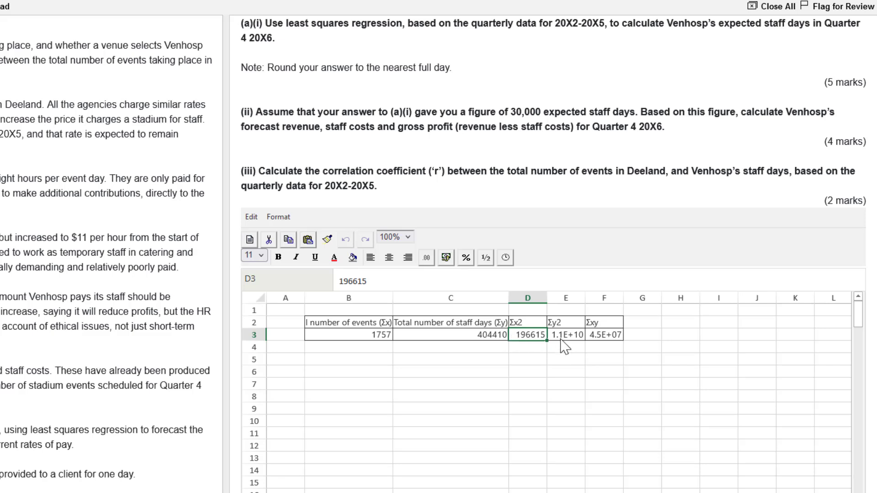
double_click(585, 299)
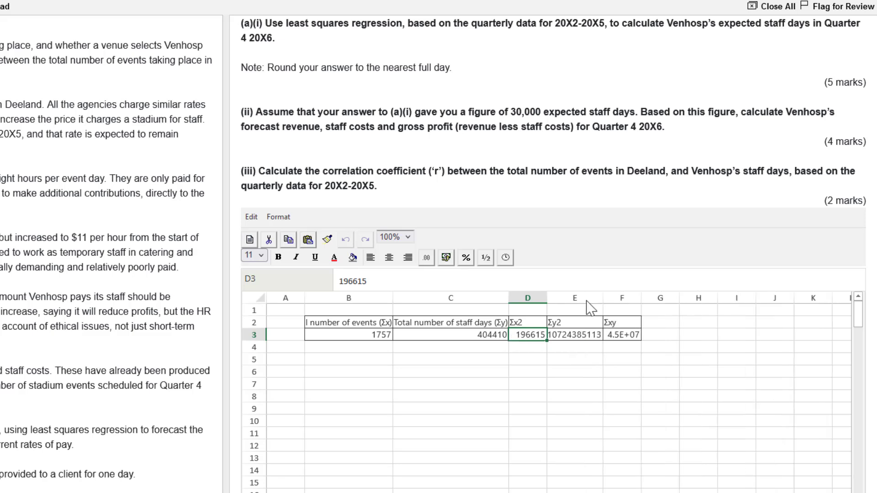
double_click(641, 296)
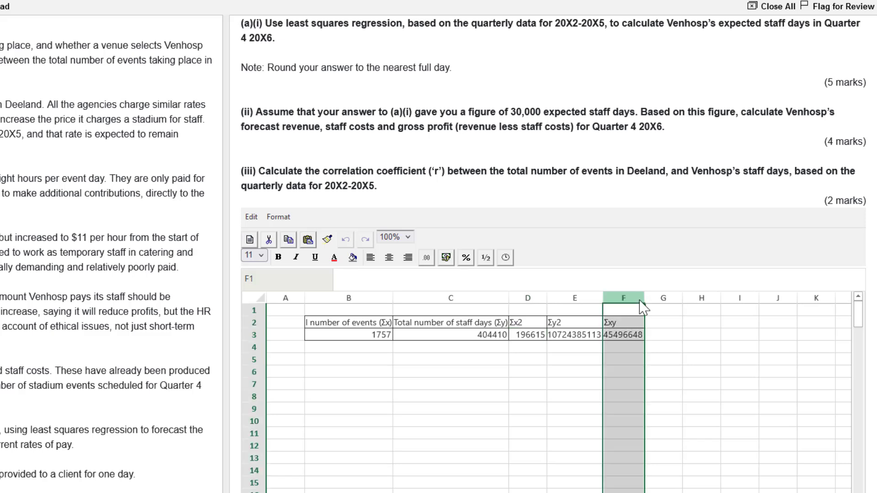
left_click(406, 384)
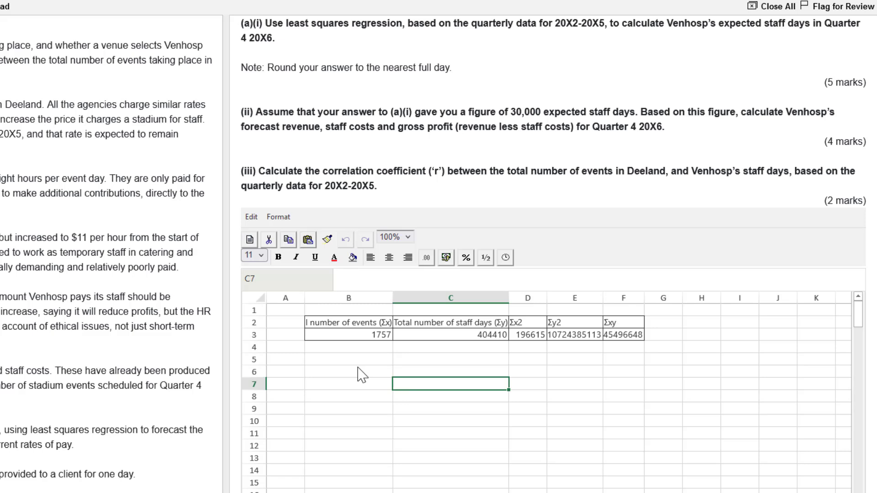
Enter the labels Step 1. b, Numerator, Denominator and b down column B from B5.
left_click(334, 366)
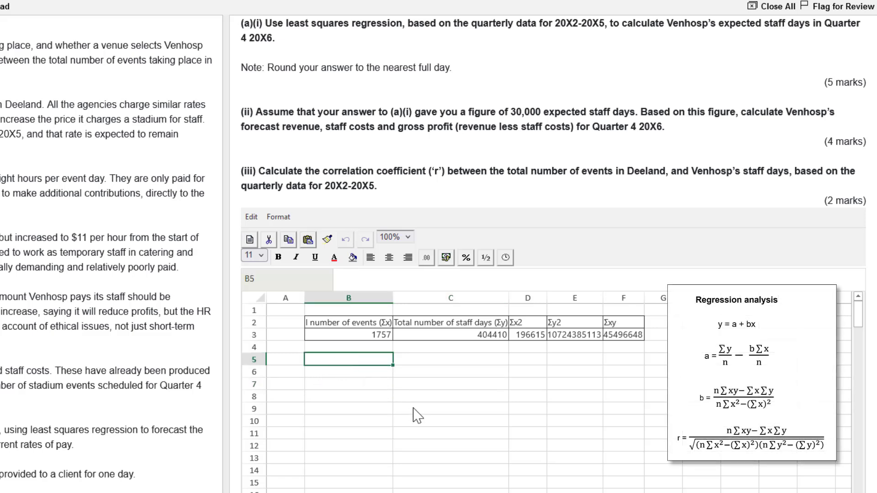
type("b")
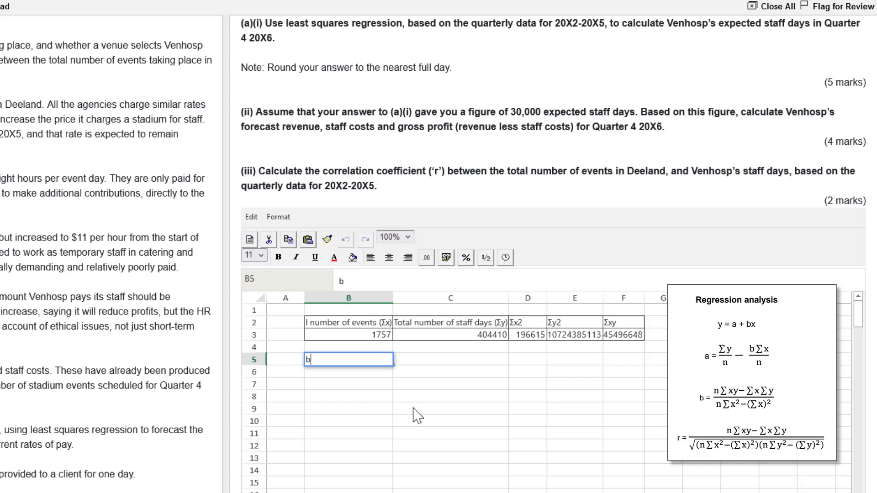
key("BackSpace")
type("Step 1. B")
key("Return")
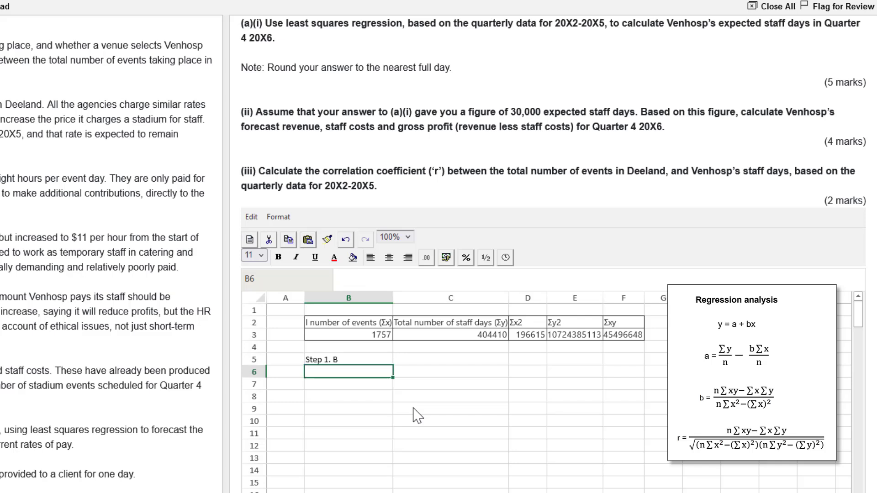
type("Numerat")
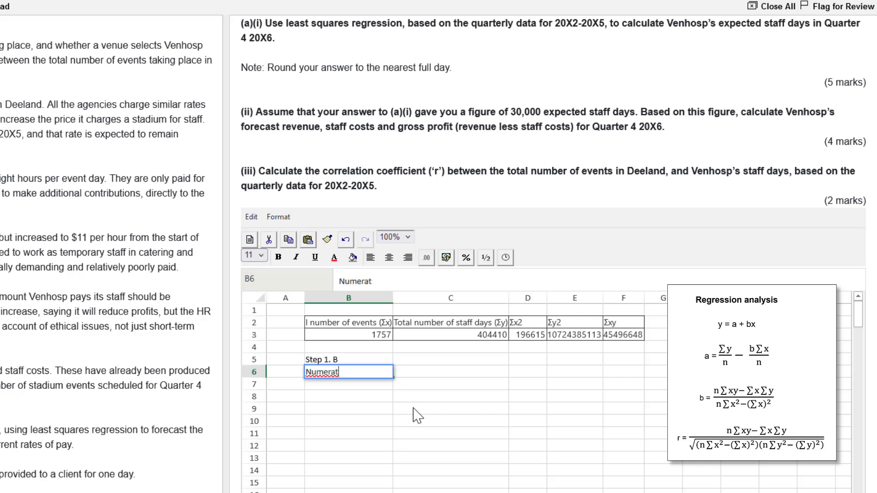
type("or")
key("Return")
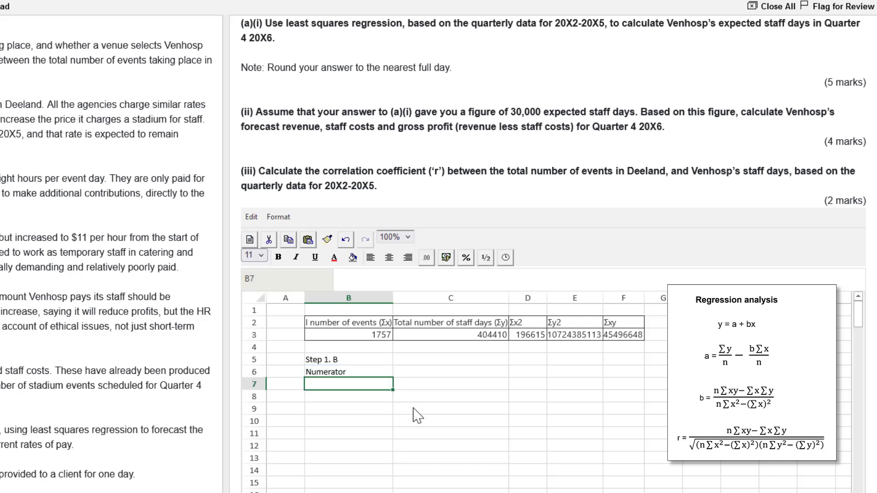
type("Den")
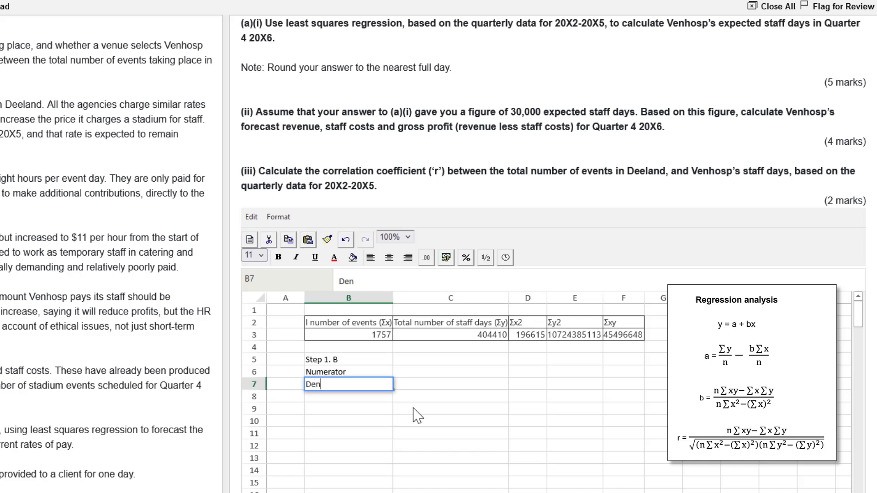
type("ominator")
key("Return")
type("b")
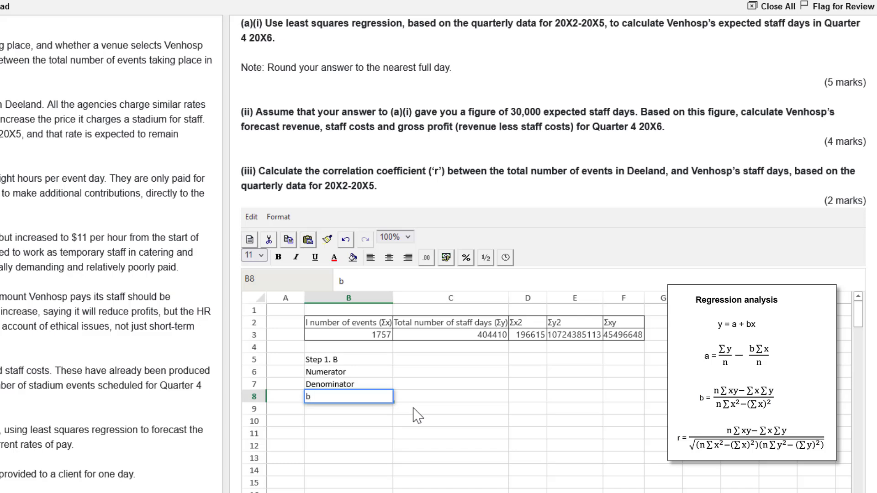
key("Return")
Add the Step 2. a label after a blank row, fixing the letter capitalisation.
key("Down")
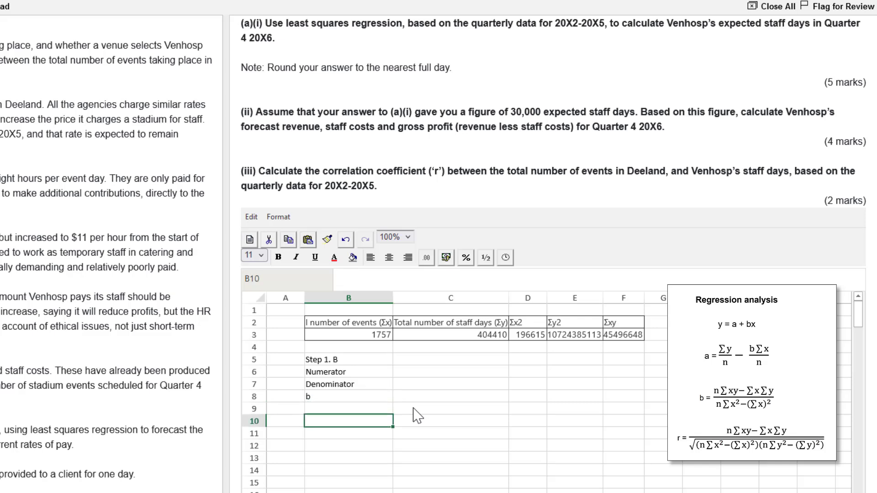
type("Step 2")
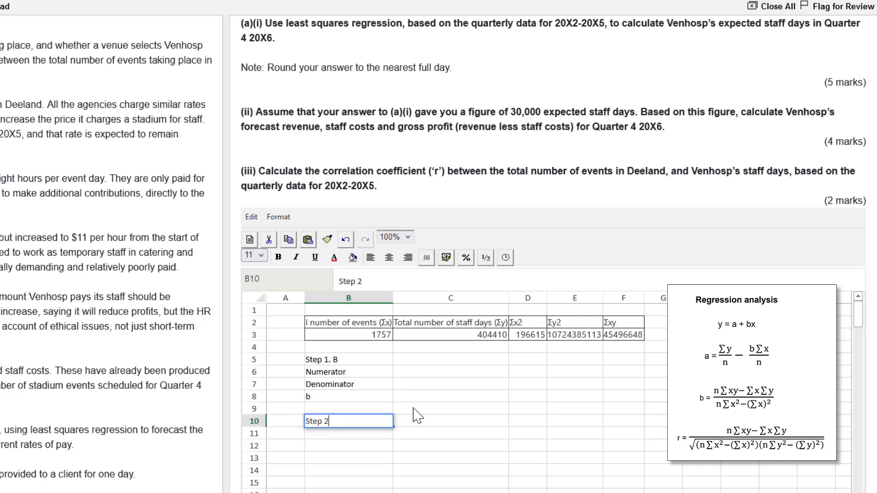
type(". A")
key("BackSpace")
type("a")
left_click(364, 361)
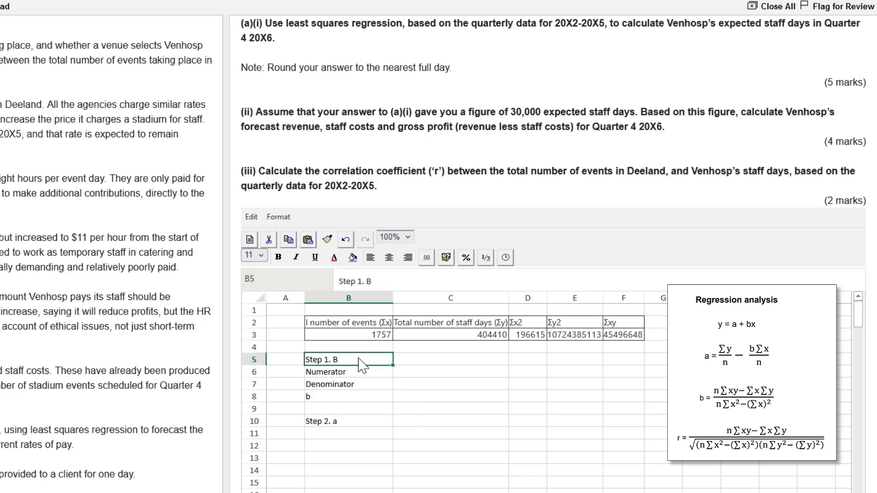
left_click(388, 277)
key("BackSpace")
type("a")
key("Return")
key("Down")
key("Down")
key("Down")
key("Down")
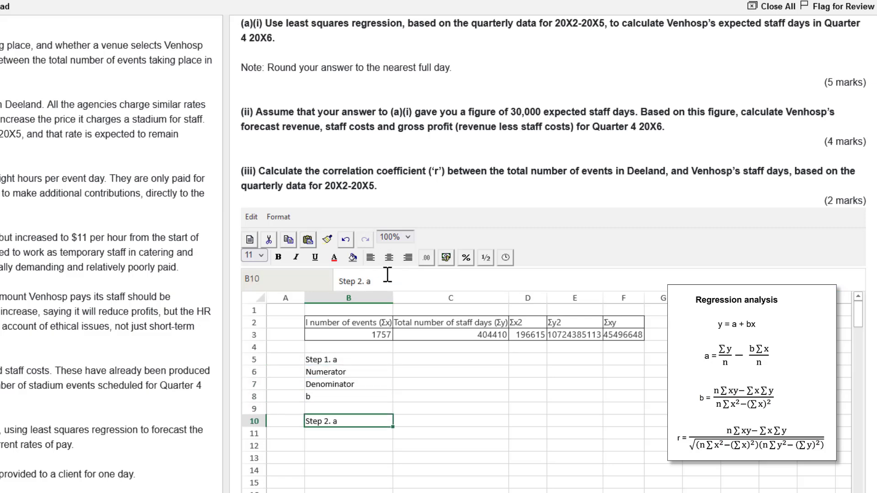
key("Down")
key("Down")
key("Down")
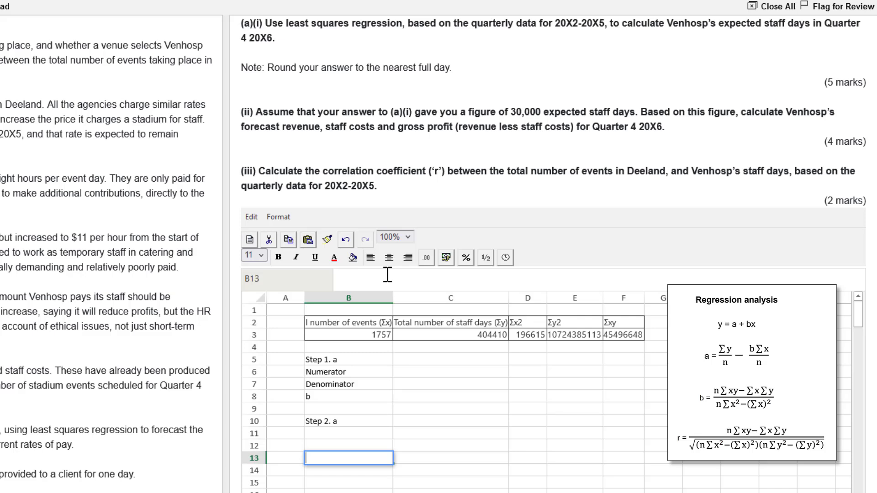
Add the Step 3 label and start the Step 4 label below it.
type("Step")
type("3.")
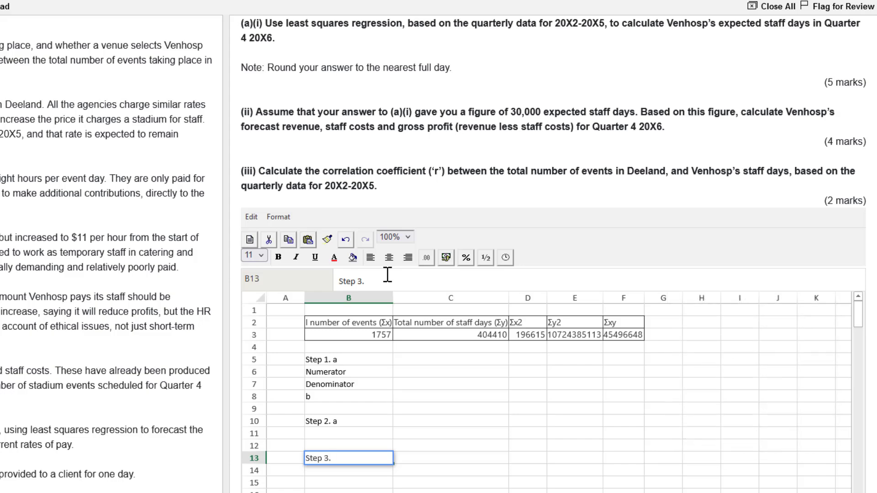
key("Return")
key("Return")
key("Return")
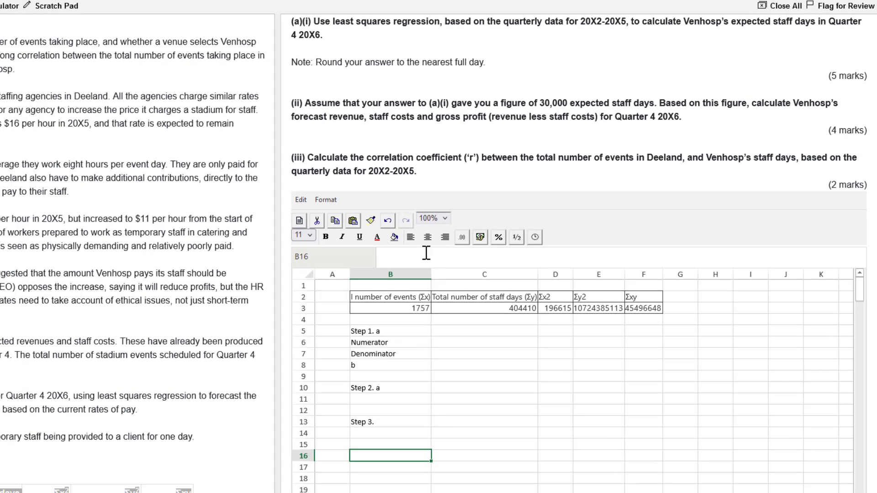
type("S")
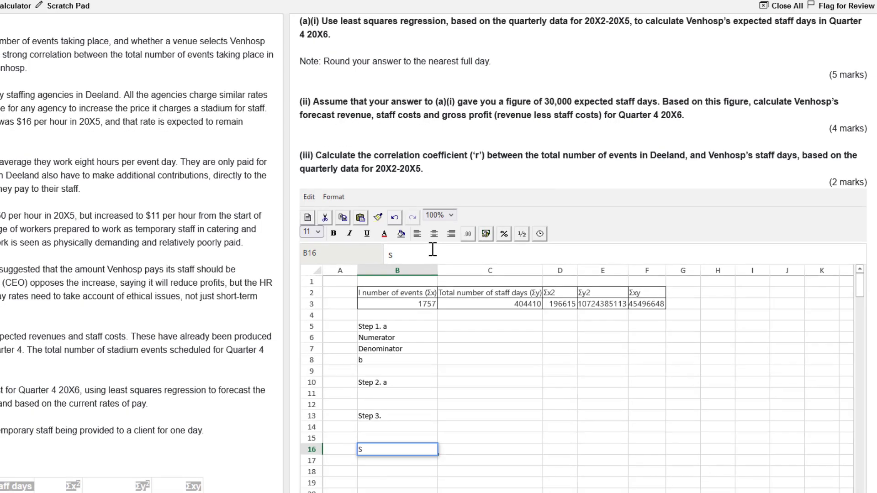
type("et")
key("BackSpace")
key("BackSpace")
type("tep 4")
type("calcula")
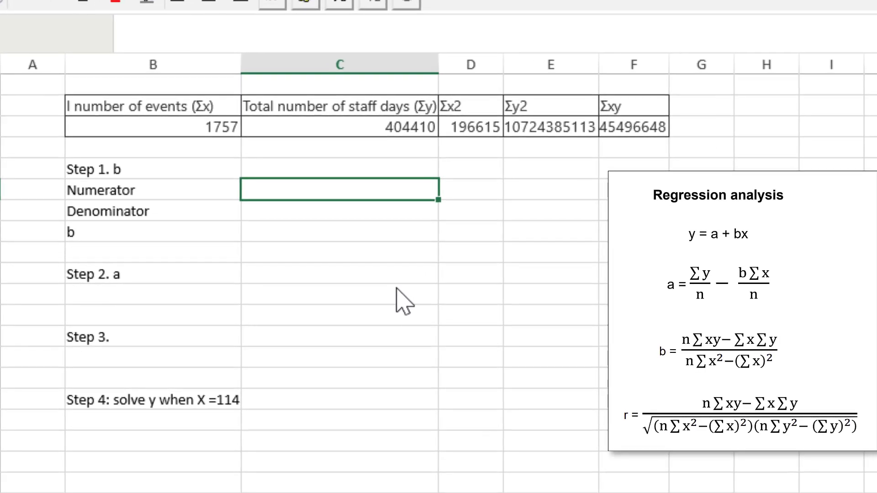
Enter =(16*F3)-(B3*C3) beside Numerator, giving 17397998.
type("=")
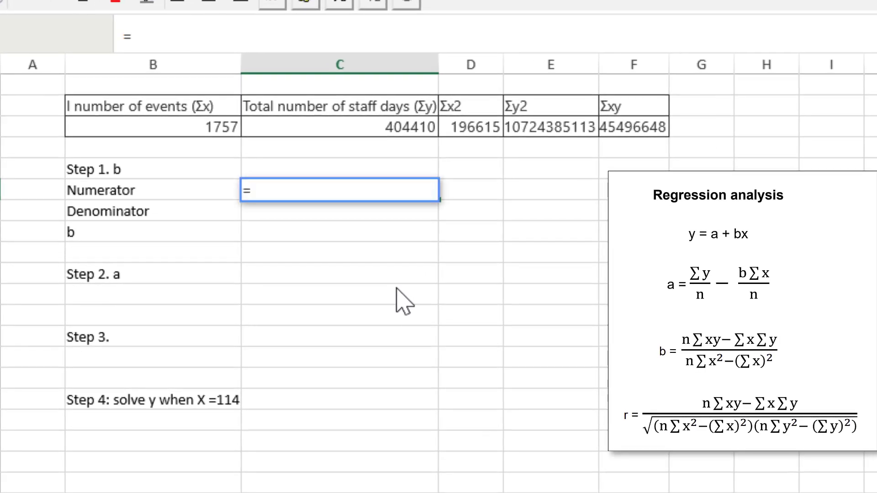
type("16")
key("BackSpace")
key("BackSpace")
type("(")
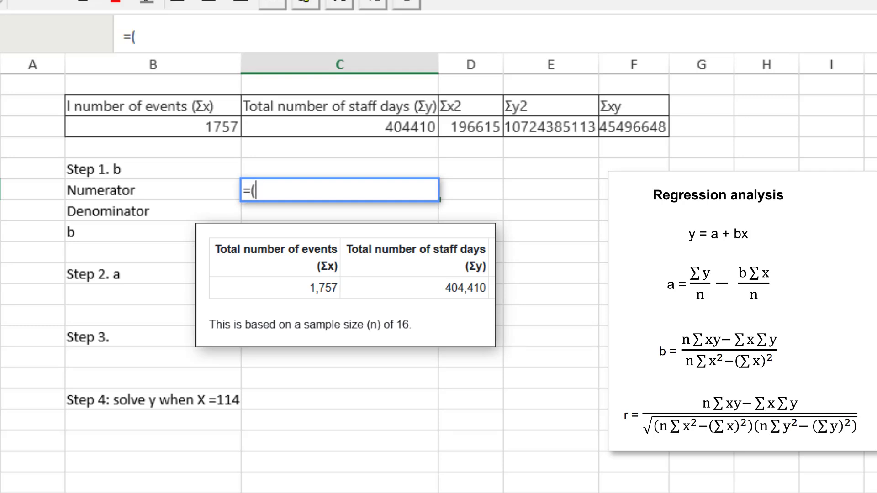
type("16*")
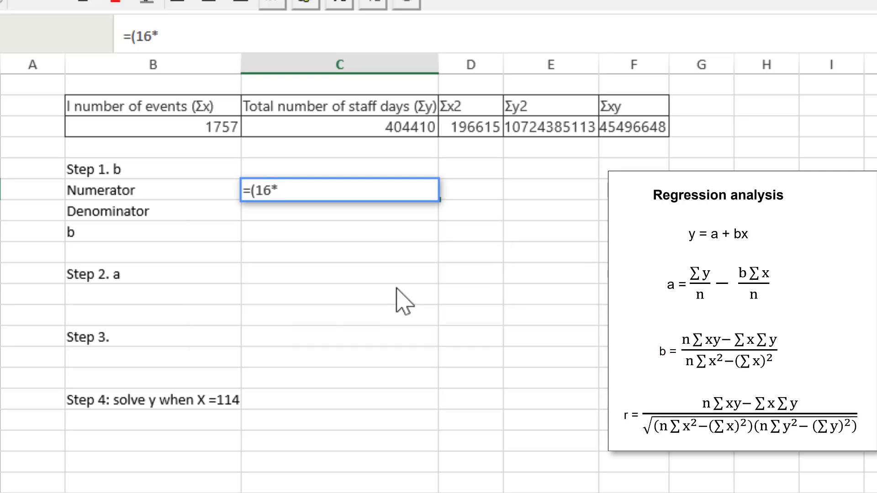
left_click(618, 130)
type(")")
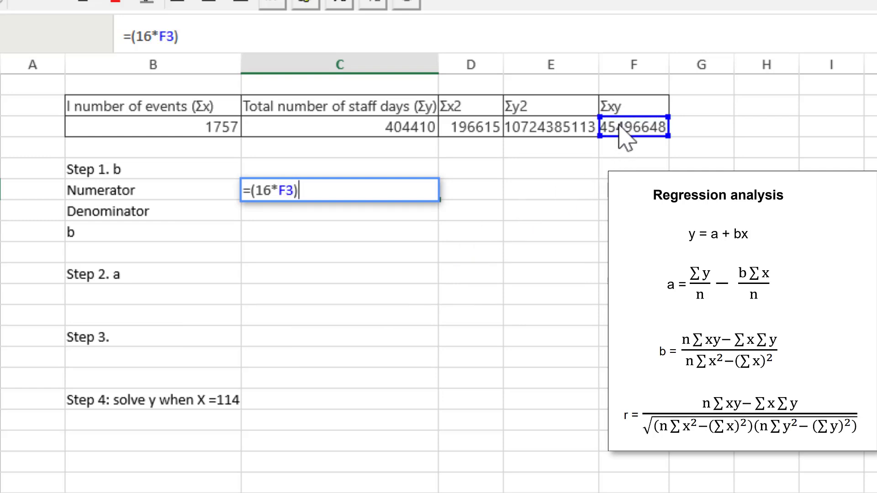
type("-(")
left_click(209, 133)
type("*")
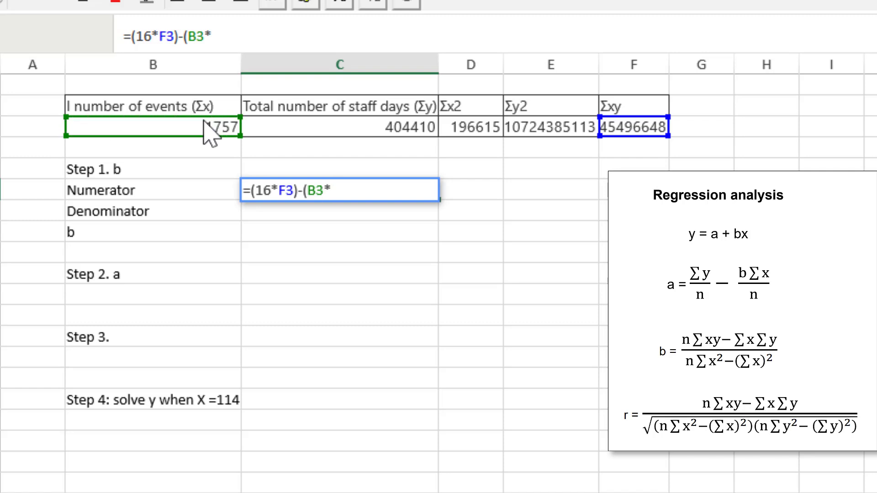
left_click(360, 127)
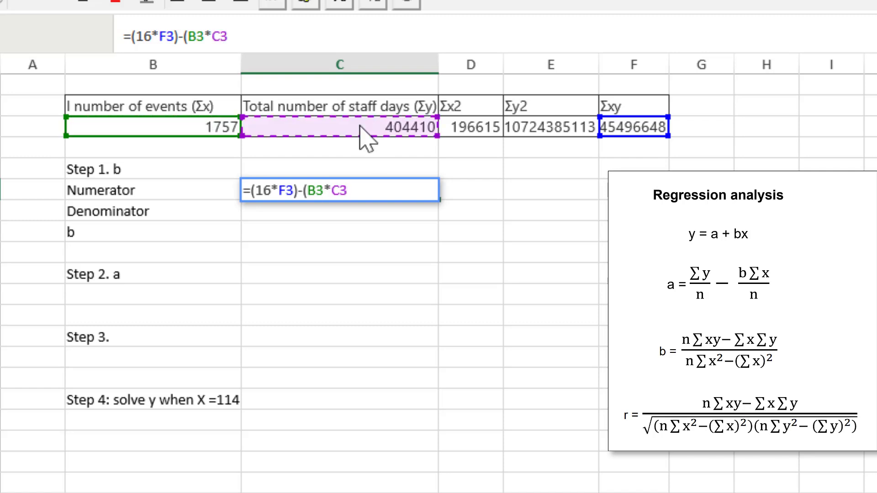
type(")")
key("Return")
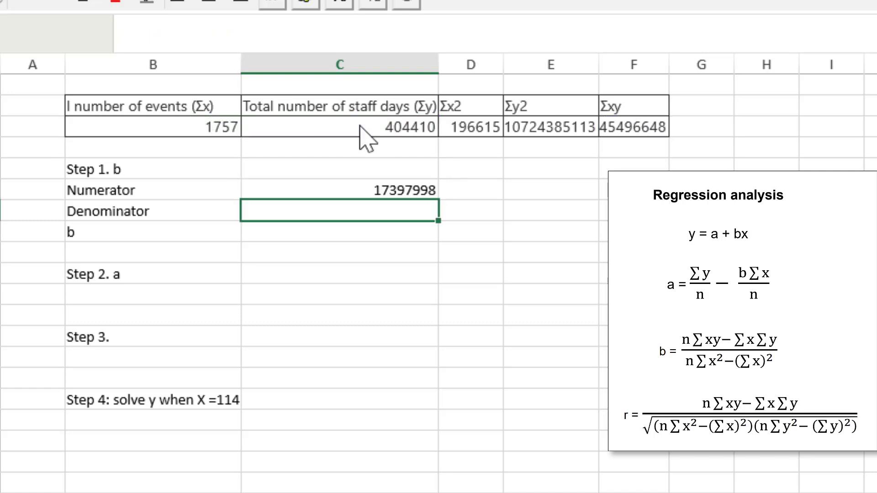
Enter =(16*D3)-B3^2 beside Denominator, giving 58791.
key("F2")
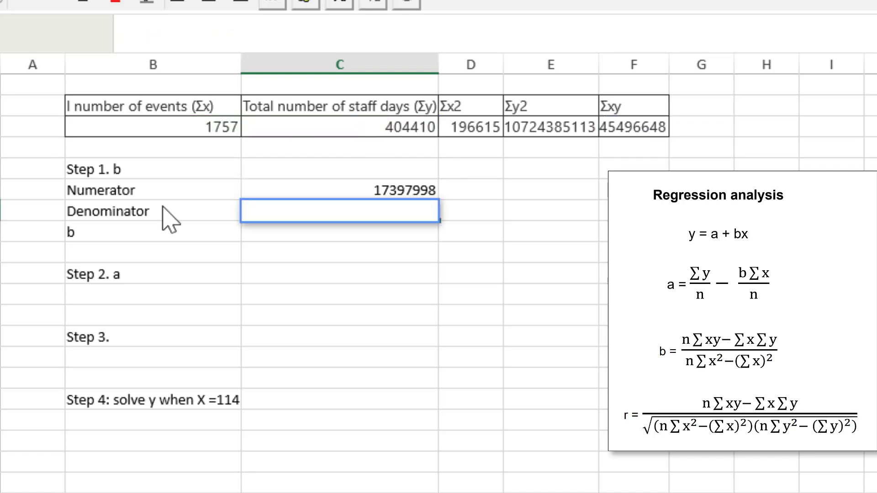
type("=(16*")
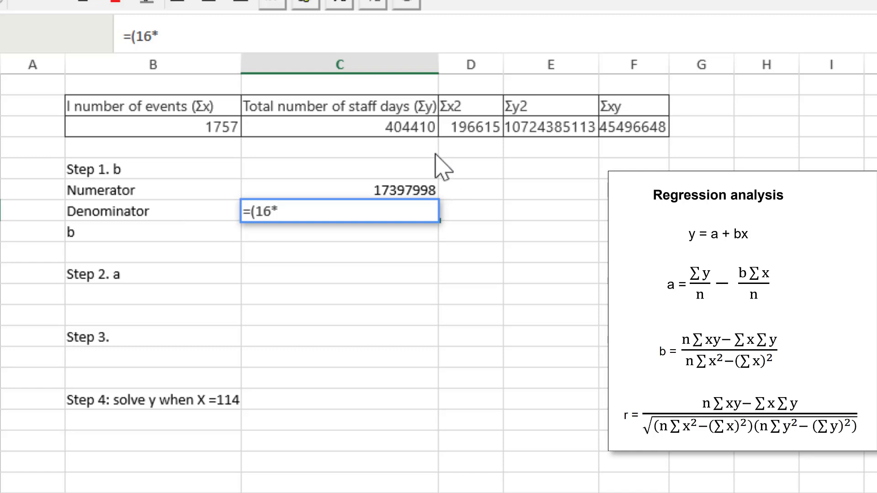
left_click(458, 129)
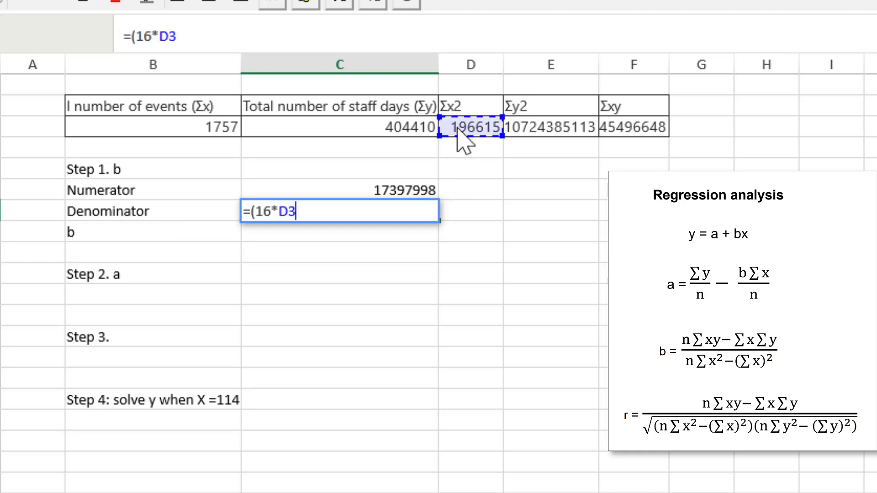
type(")-")
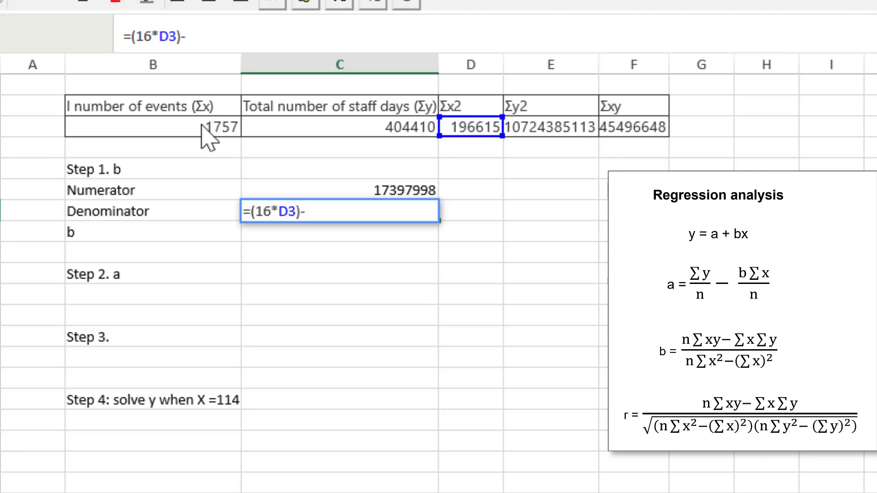
left_click(217, 131)
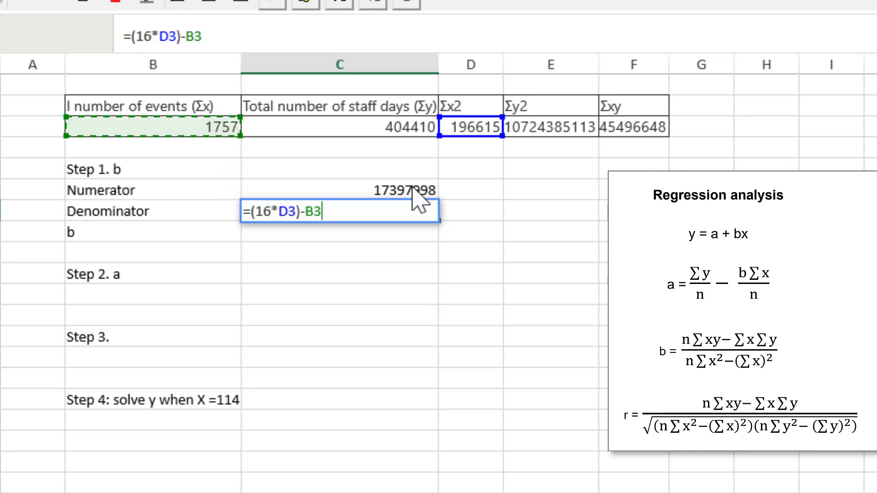
type("^2")
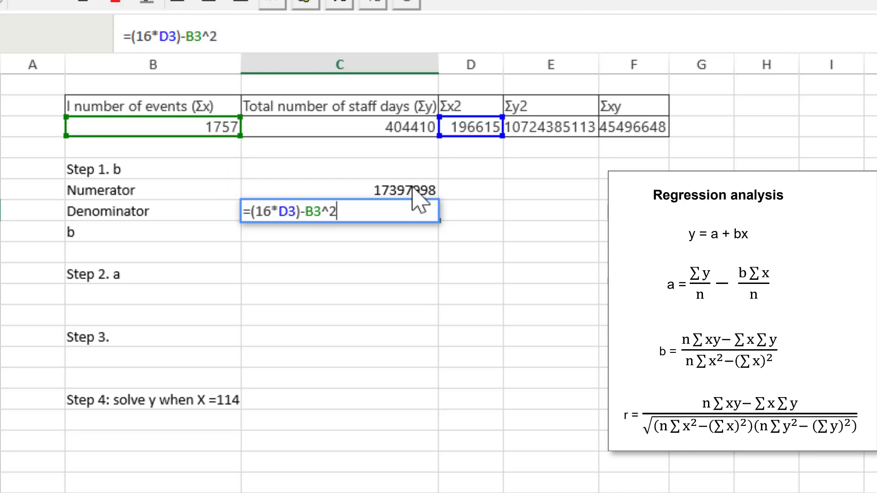
key("Return")
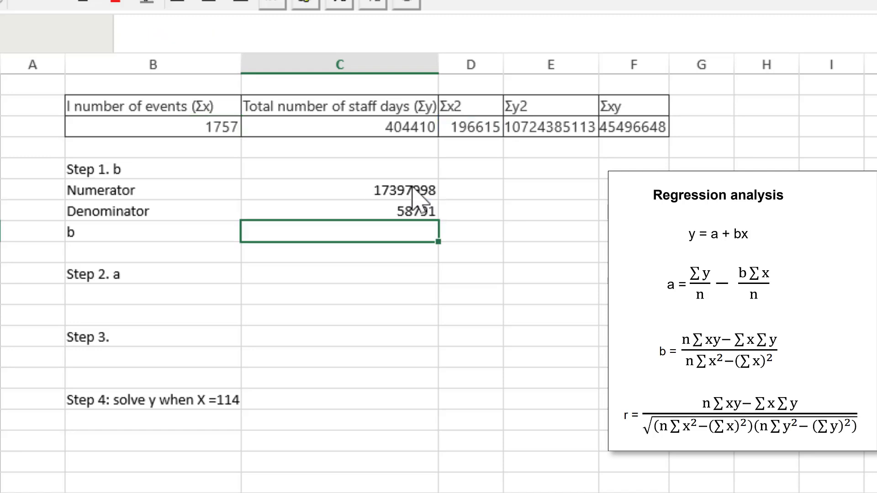
Enter =C6/C7 in the b cell, giving 295.93, and check the formula.
type("=")
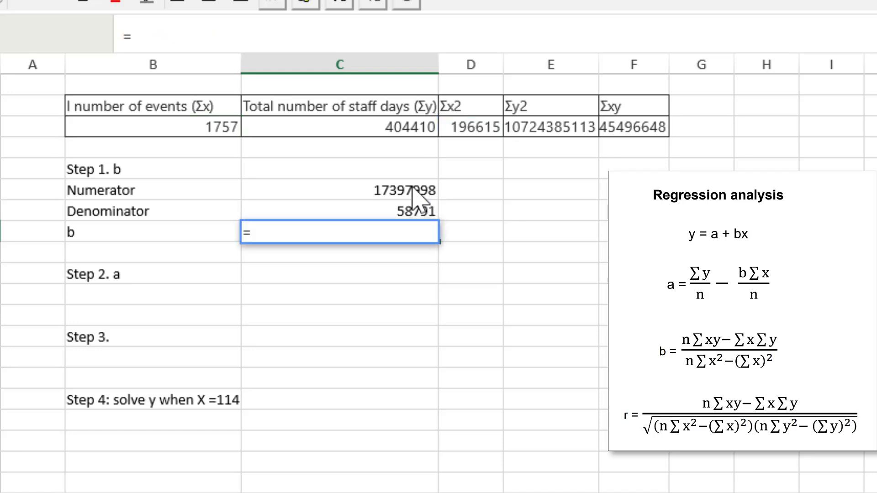
left_click(350, 188)
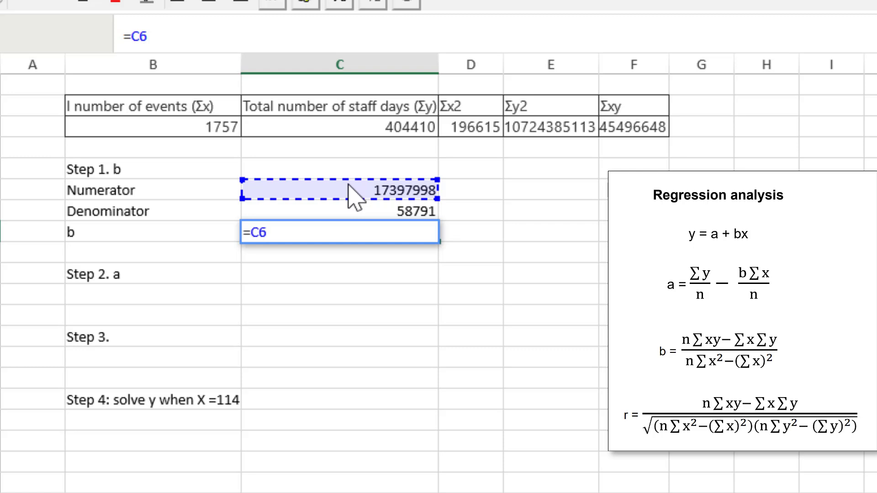
type("/")
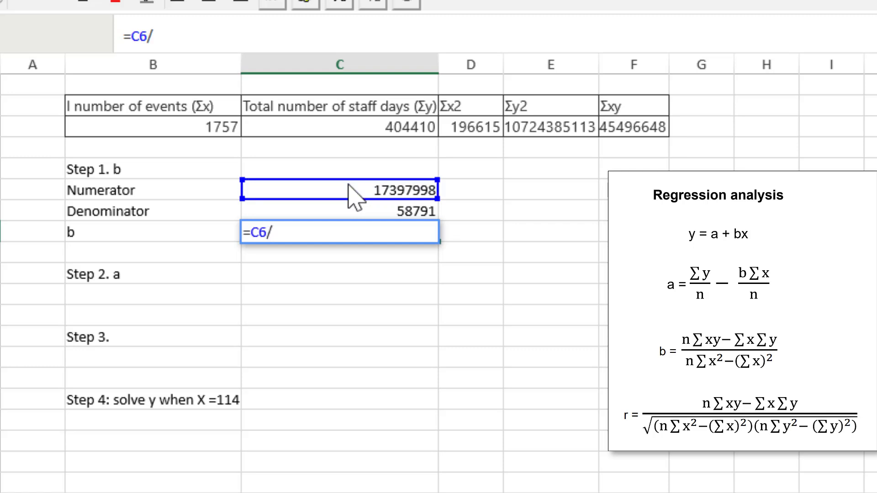
left_click(301, 211)
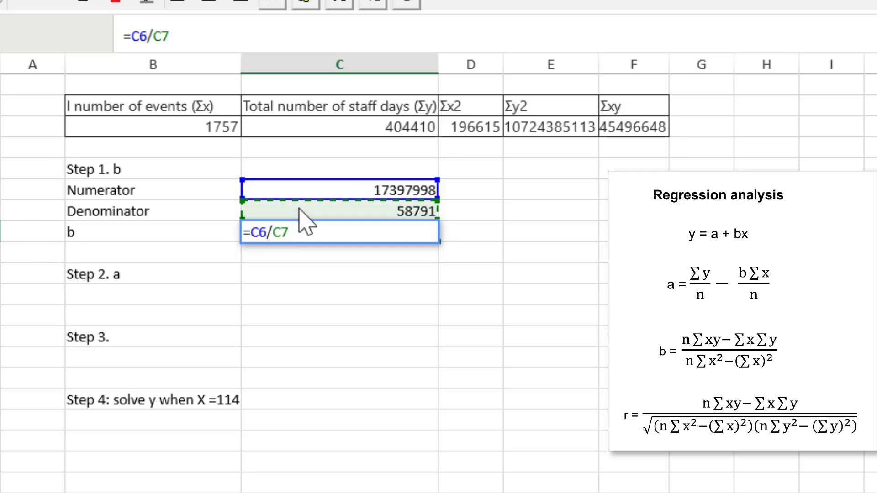
key("Return")
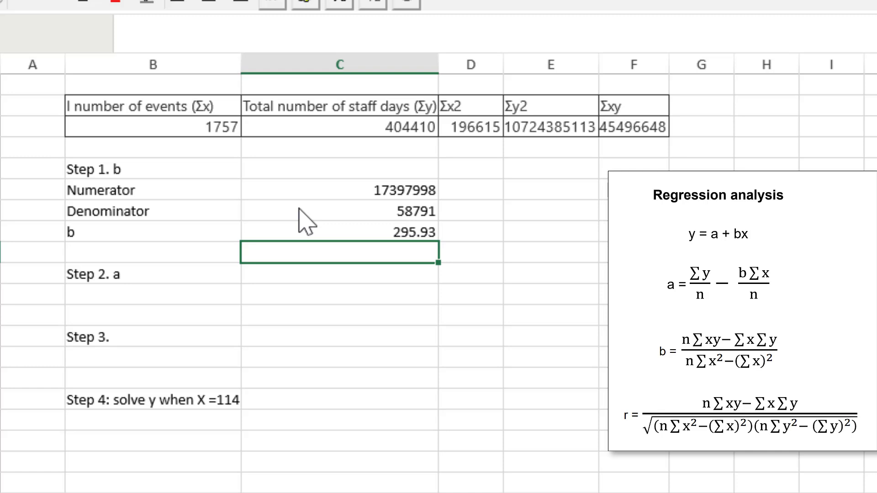
left_click(341, 232)
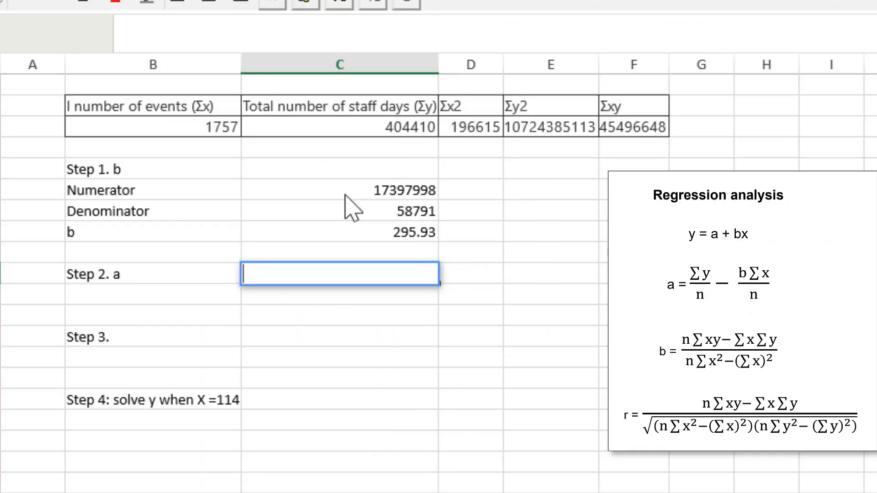
Enter the intercept formula =(C3/16)-(C8*B3/16) beside Step 2. a.
type("=")
left_click(303, 131)
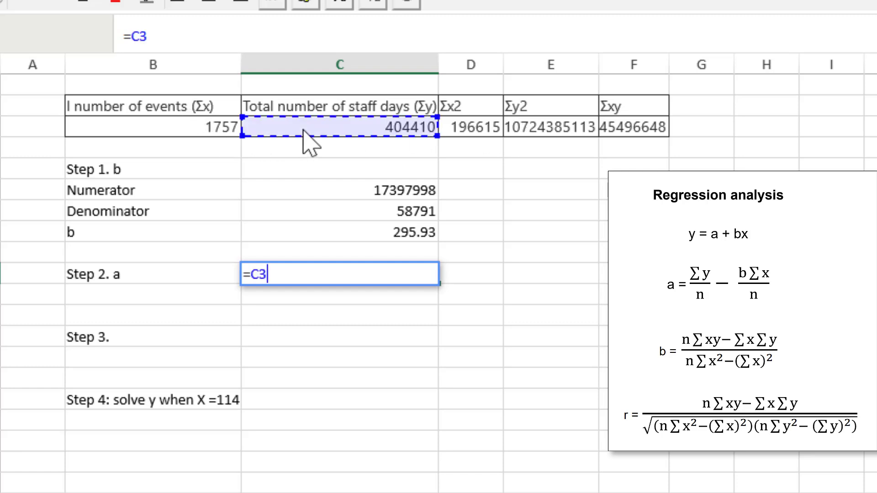
type("/")
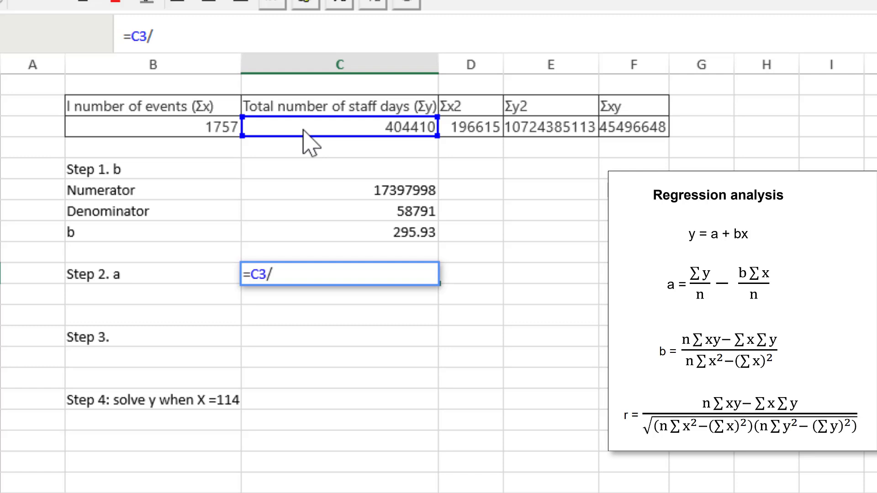
type("16)")
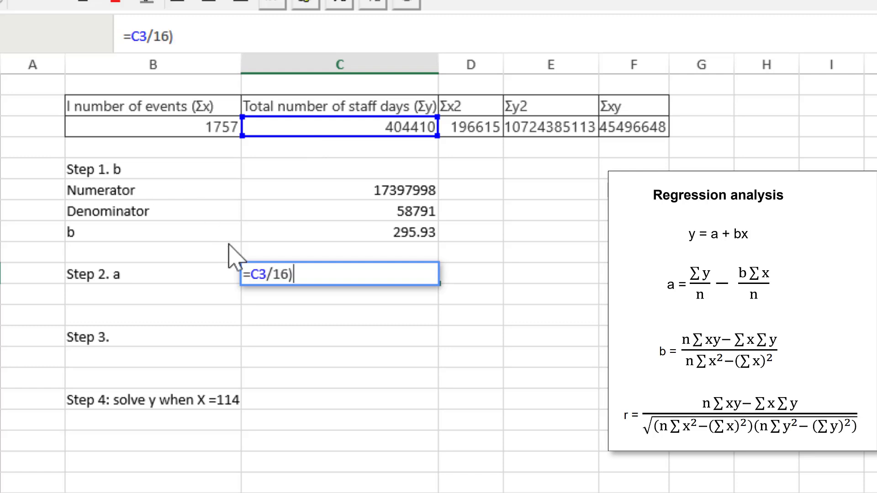
left_click(255, 272)
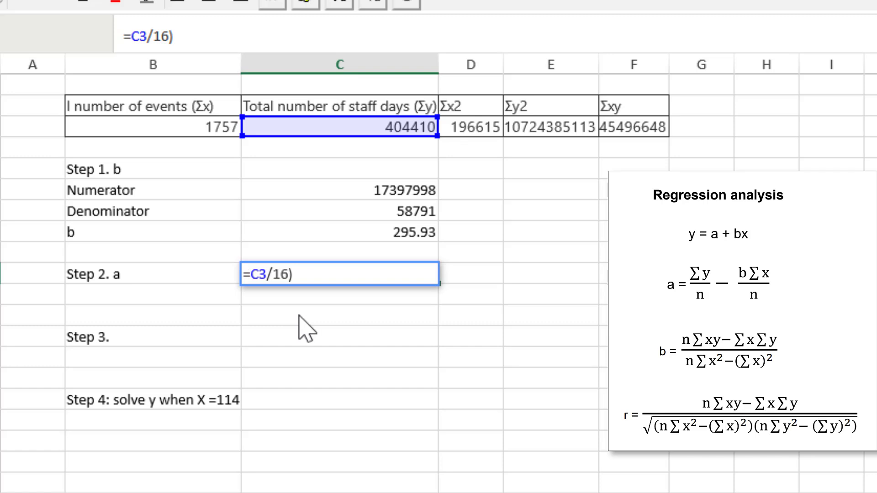
type("(")
left_click(356, 279)
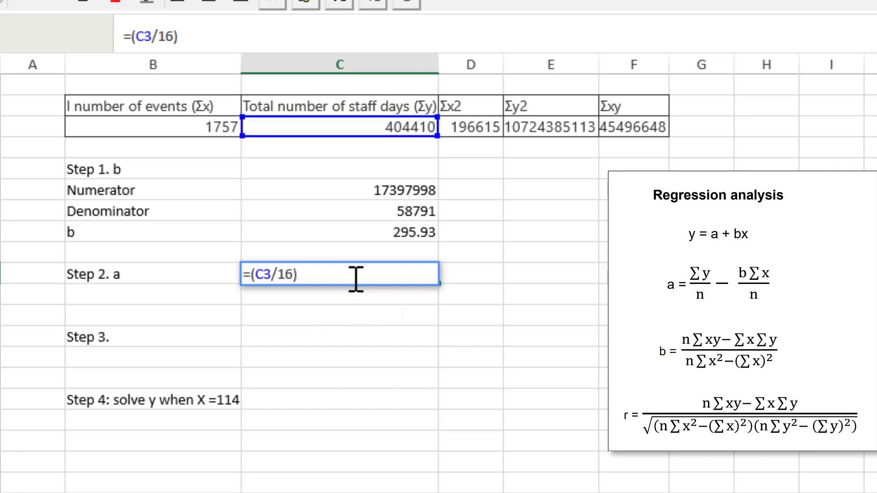
type("-(")
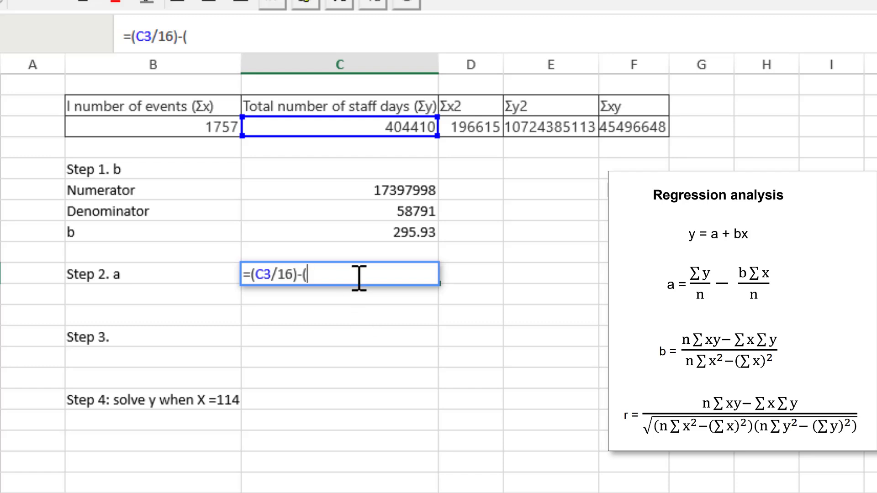
left_click(361, 237)
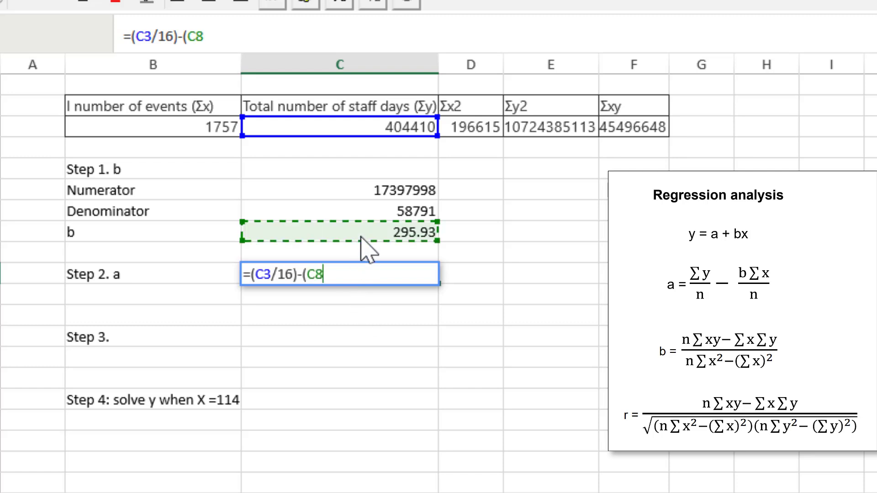
type("*")
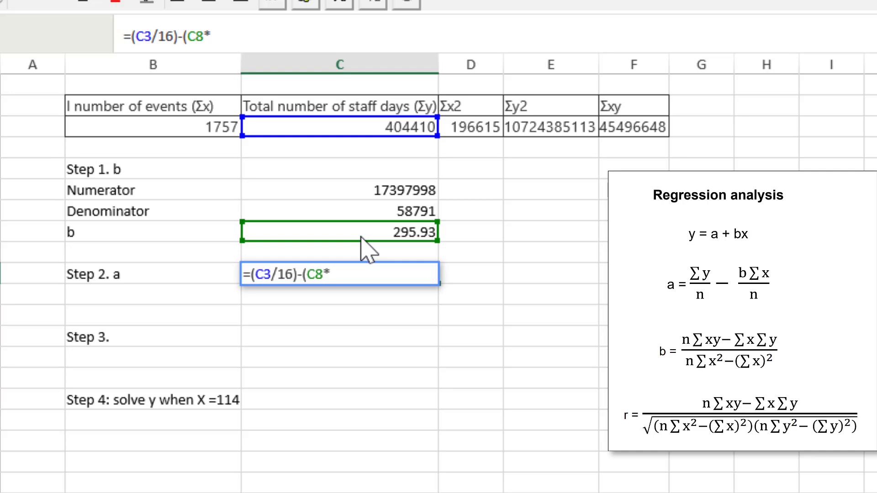
left_click(181, 137)
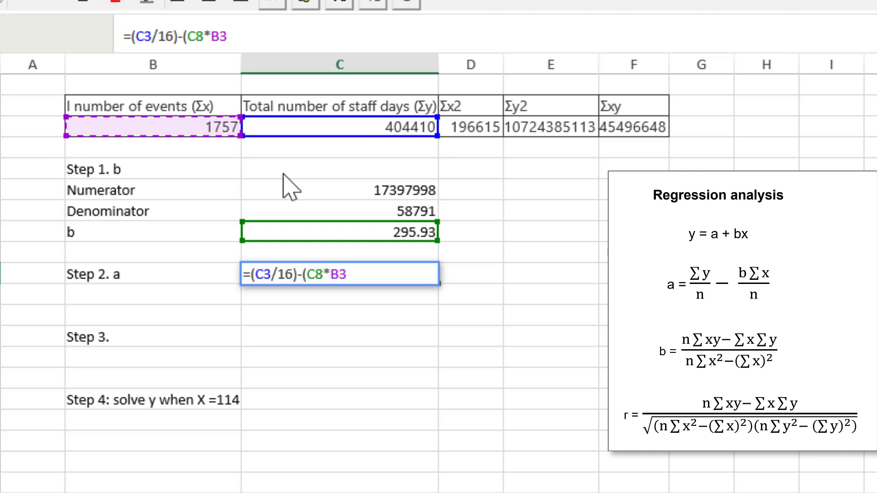
type("/")
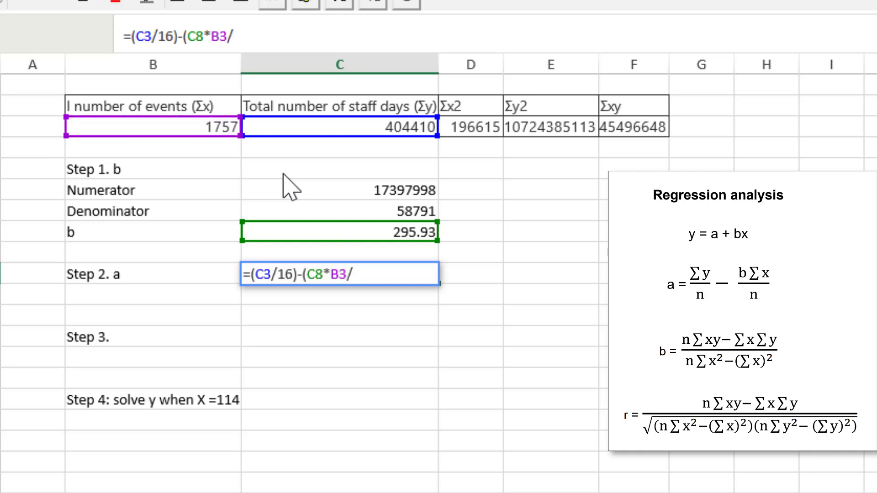
type("16)")
key("Return")
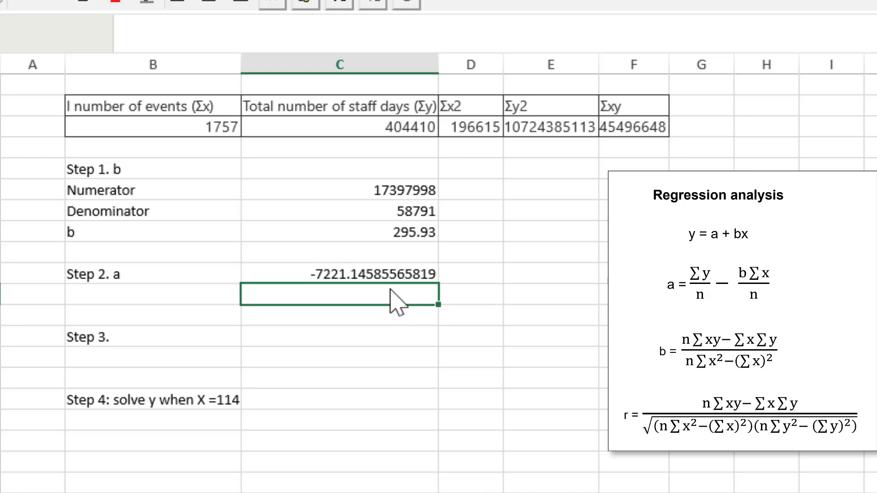
Format the intercept as #,##0.00 so it shows -7,221.15.
left_click(385, 276)
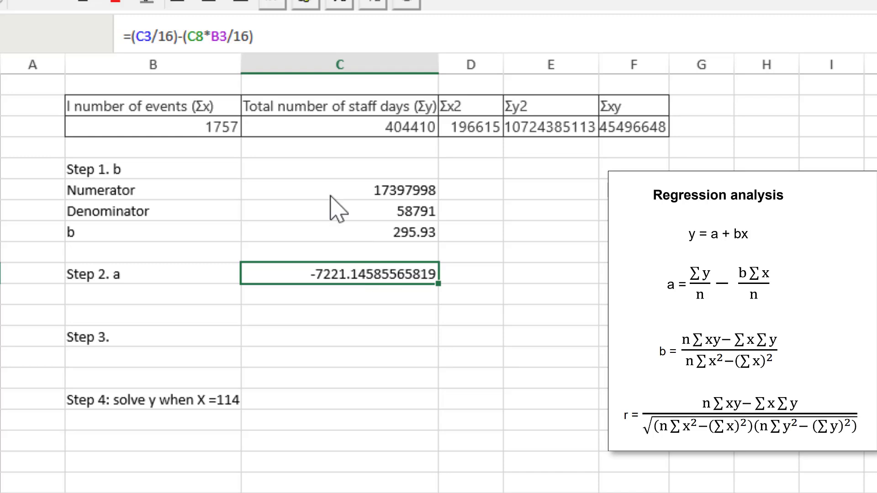
left_click(274, 6)
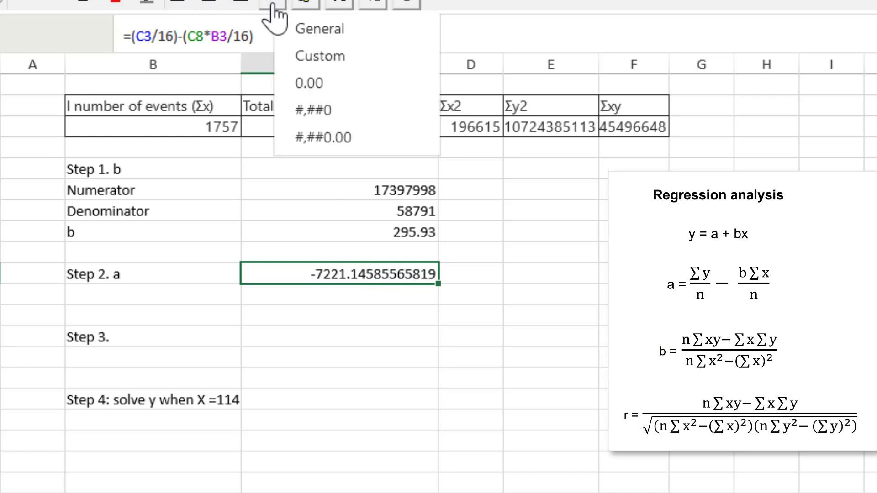
left_click(337, 138)
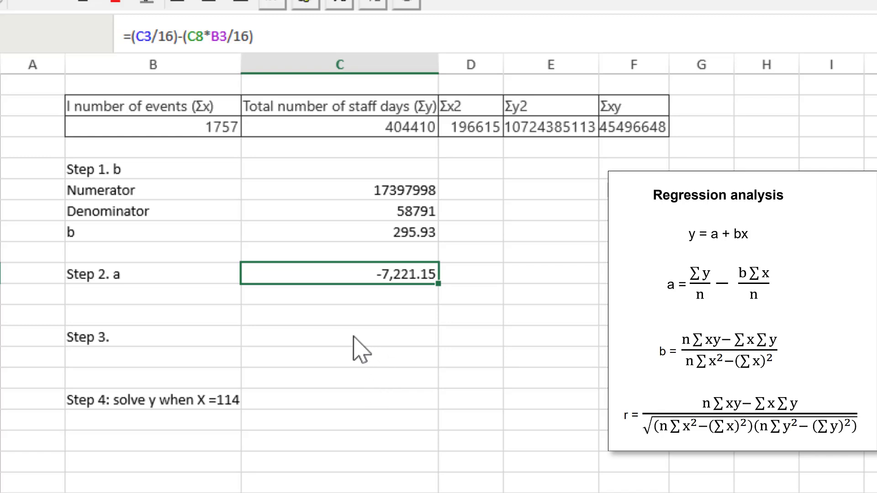
Enter the text Y=7221.15+295.93x beside Step 3, removing the doubled equals sign.
left_click(356, 340)
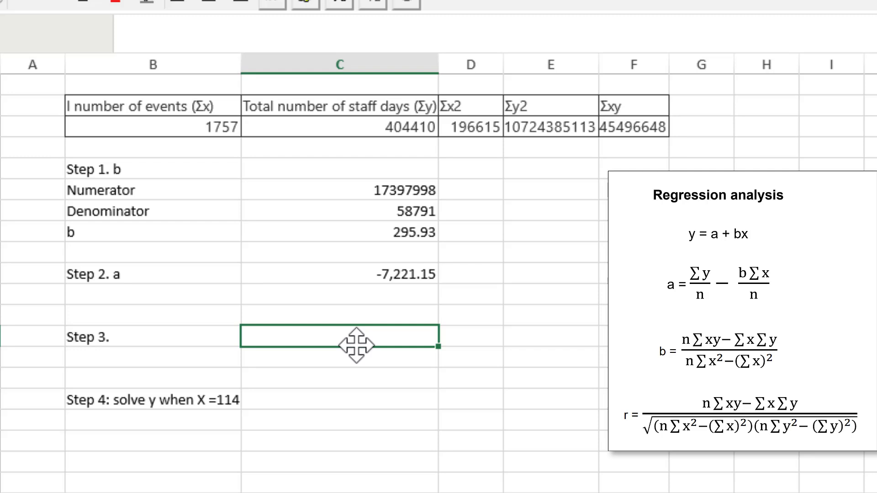
type("Y=")
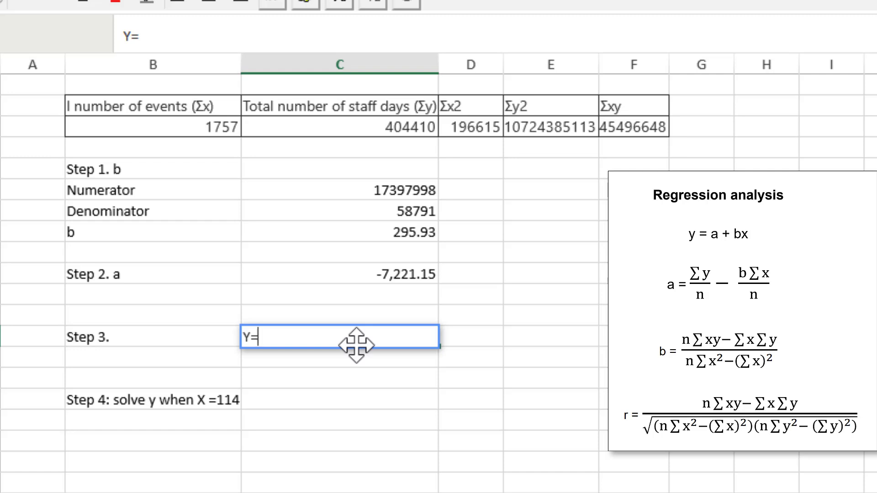
type("=7221")
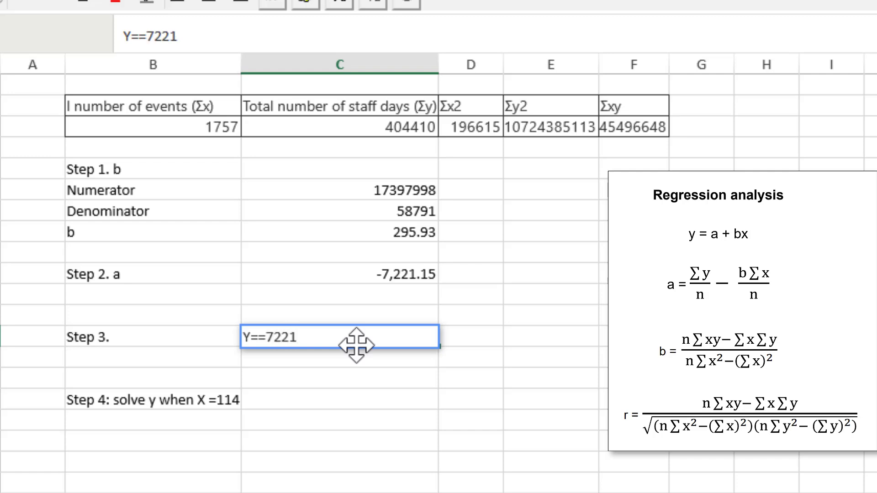
type(".15+")
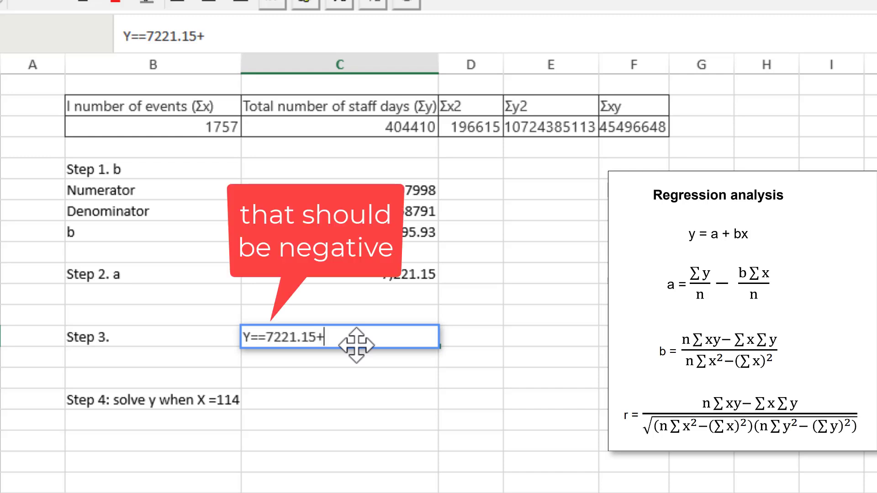
type("295")
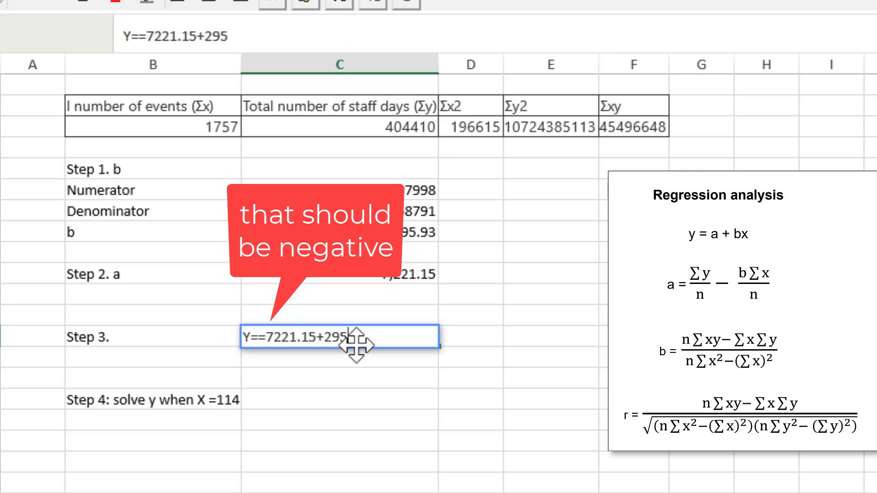
type(".93x")
left_click(137, 36)
key("BackSpace")
key("Return")
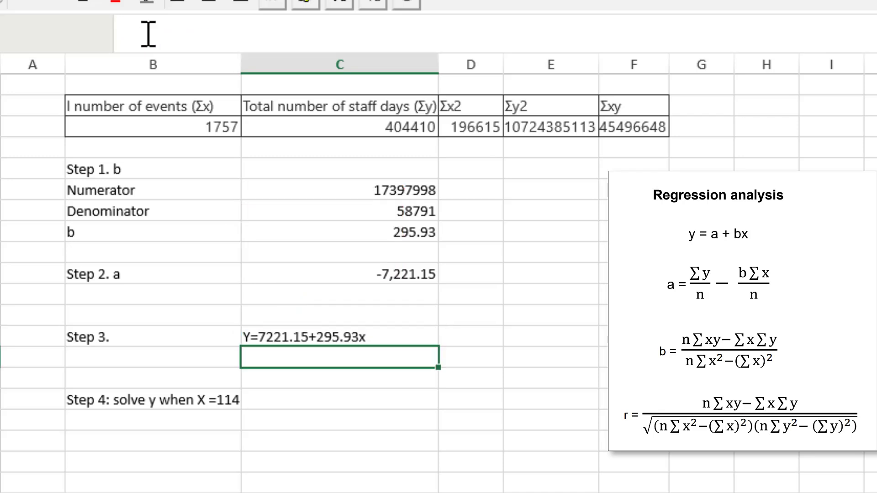
left_click(304, 336)
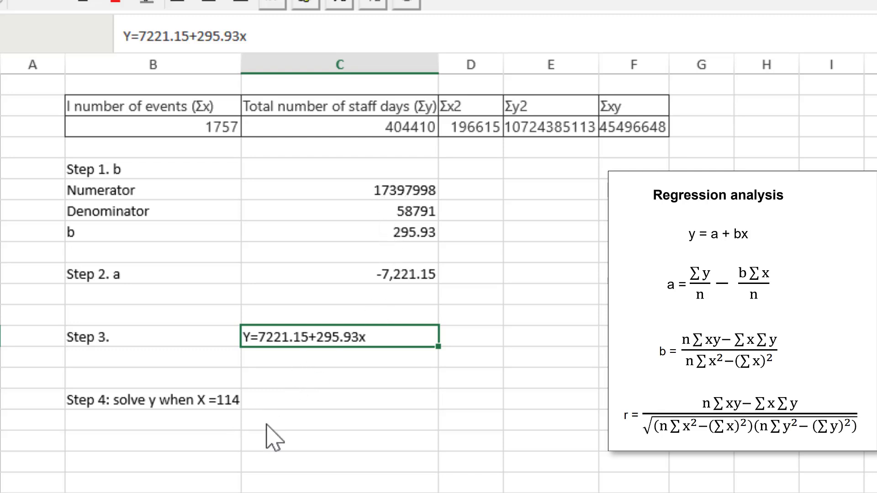
Enter the forecast formula =C10+(C8*114) beside Step 4.
left_click(281, 402)
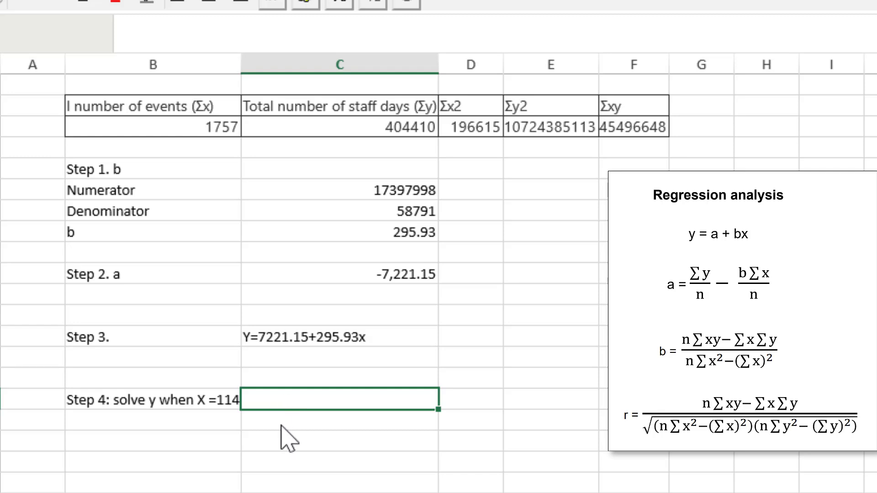
type("=")
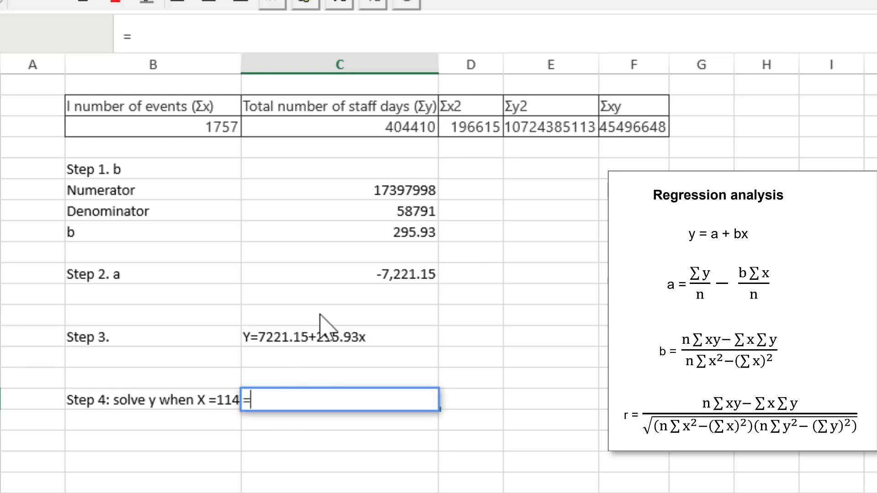
left_click(335, 277)
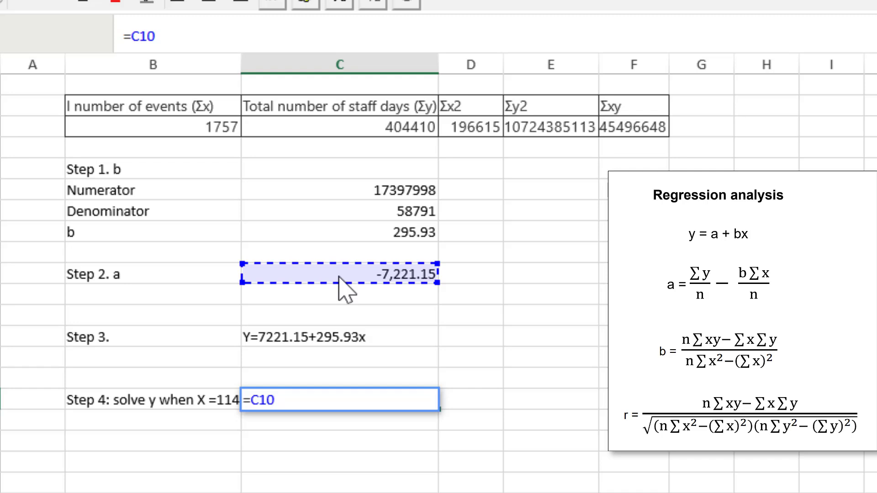
type("+")
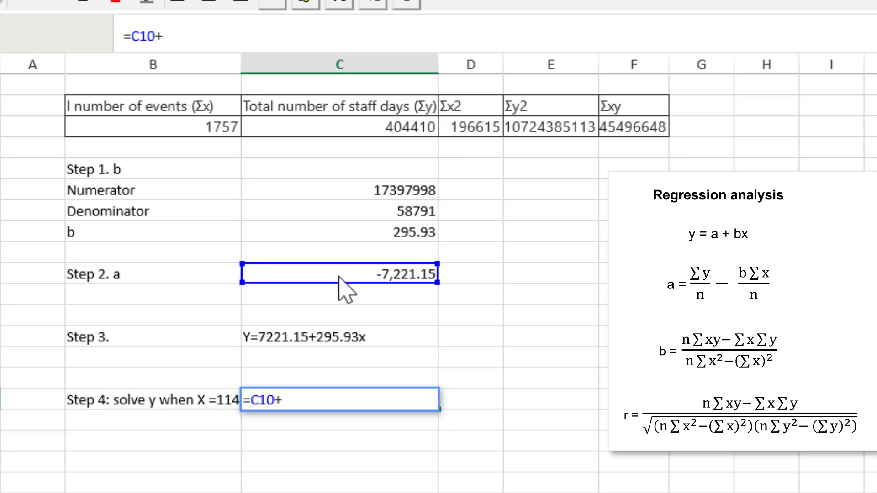
type("(")
left_click(410, 232)
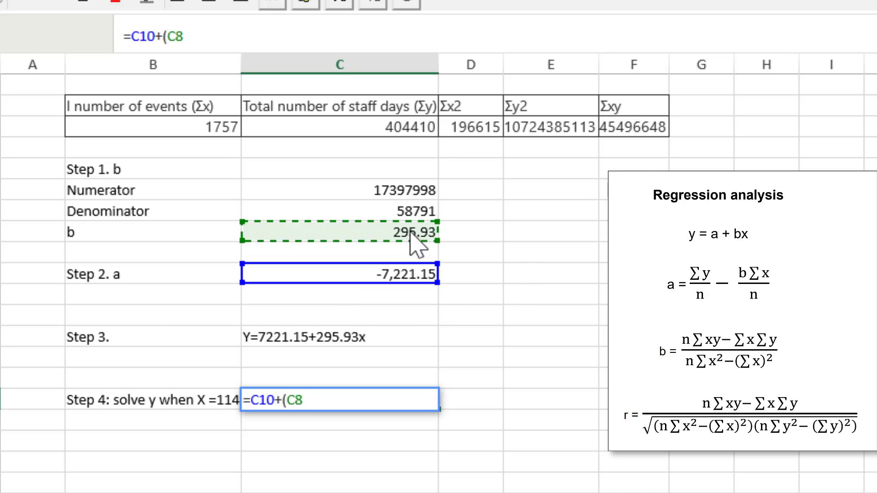
type("*")
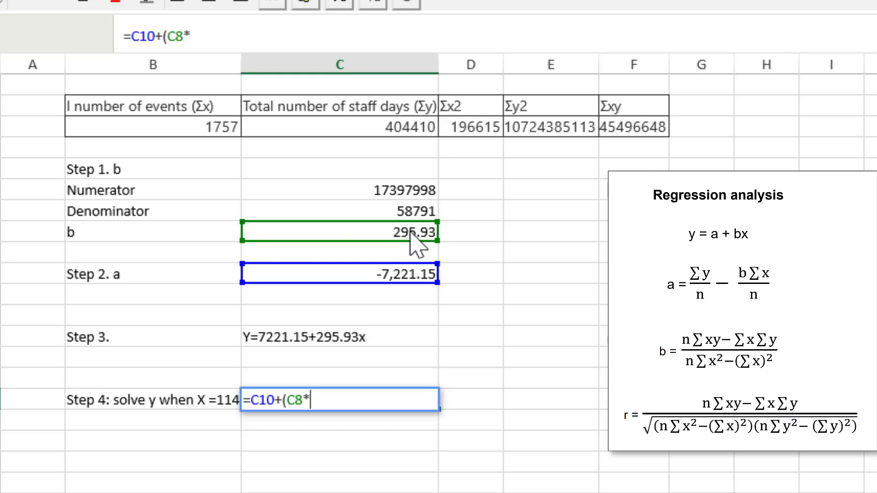
type("114")
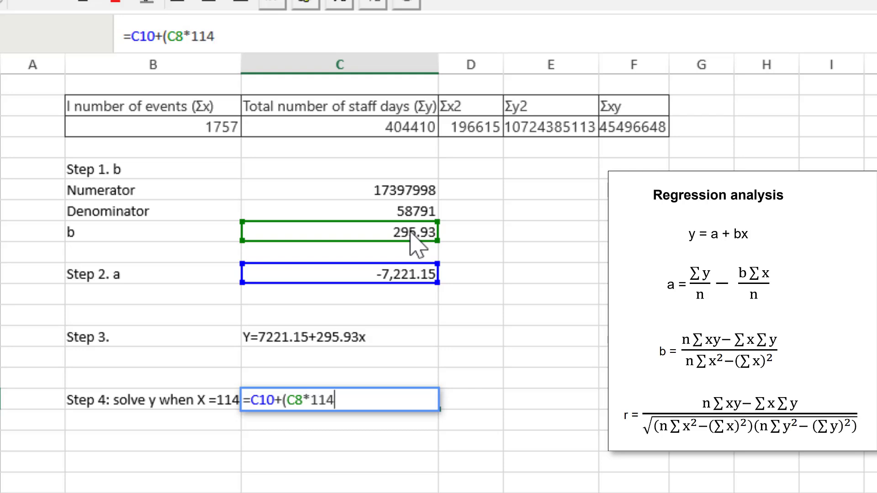
type(")")
key("Return")
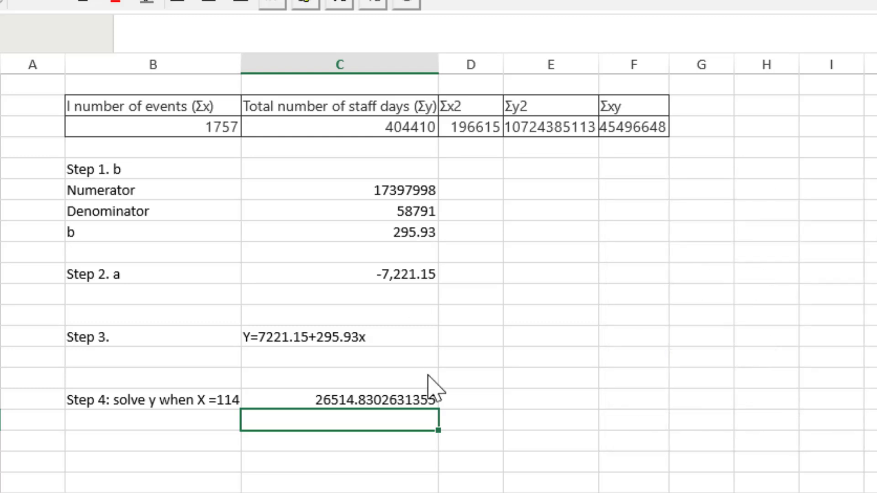
Format the forecast as #,##0.00 so it shows 26,514.83.
left_click(331, 401)
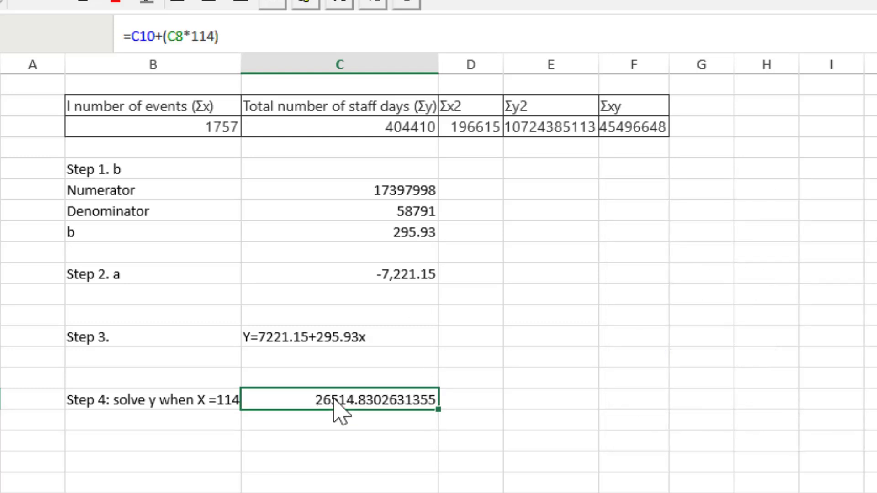
left_click(274, 5)
left_click(320, 137)
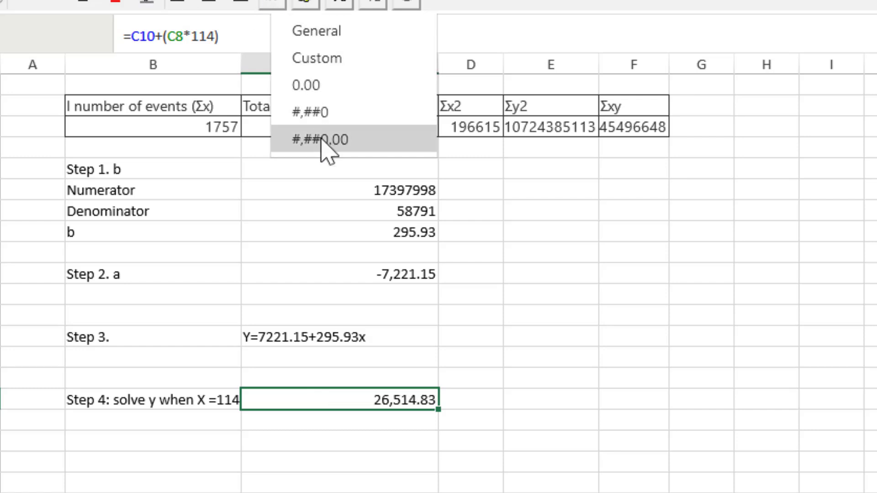
left_click(347, 436)
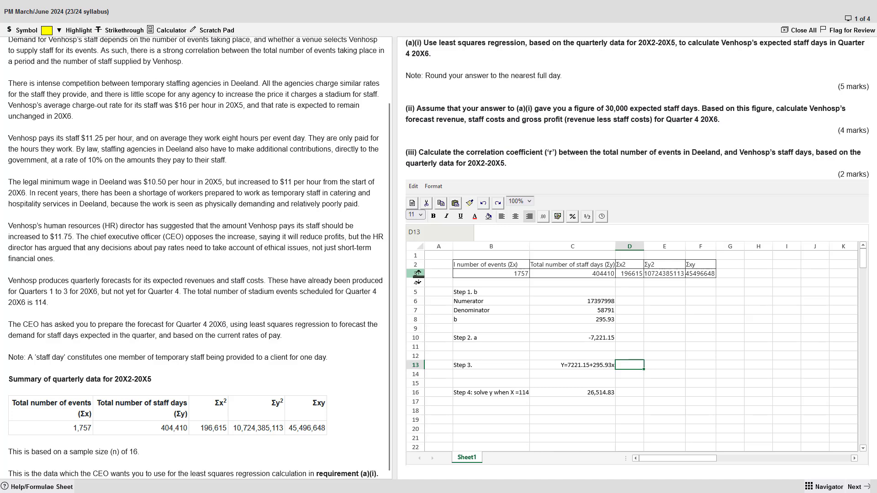
Finish the PART A heading and move the Step 3 and Step 4 rows up, Step 4 into row 14.
left_click(436, 259)
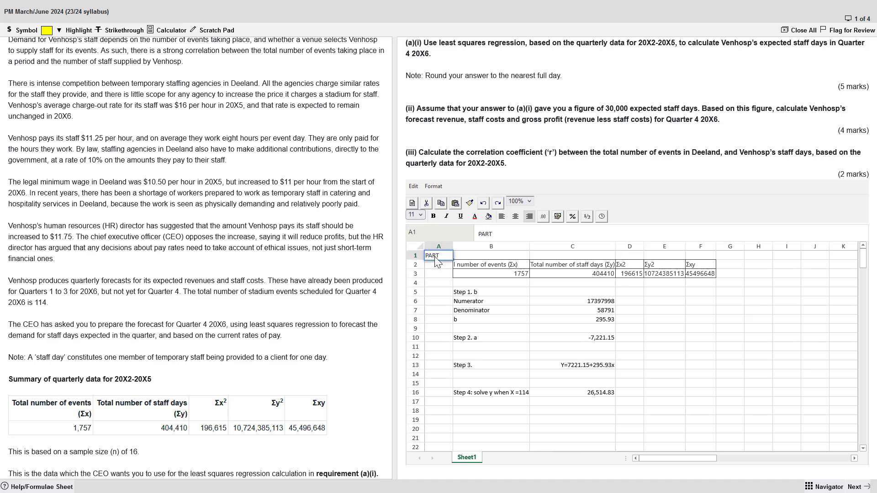
left_click(550, 348)
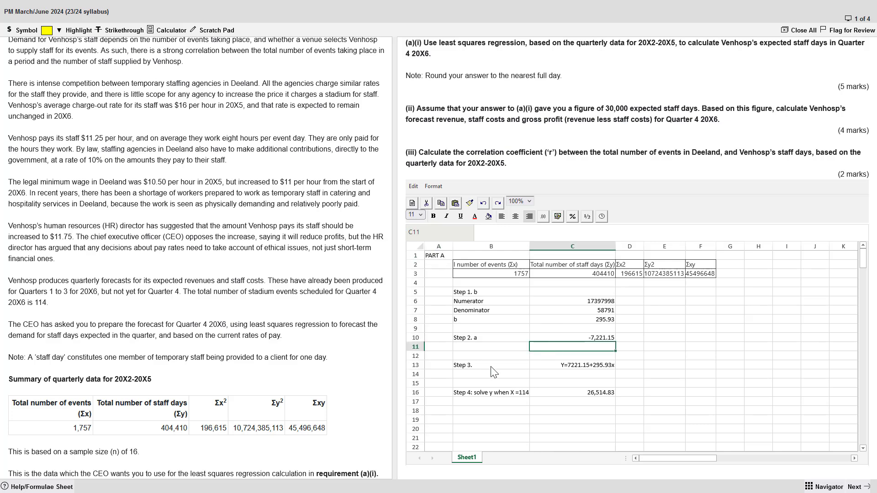
left_click_drag(470, 365, 566, 361)
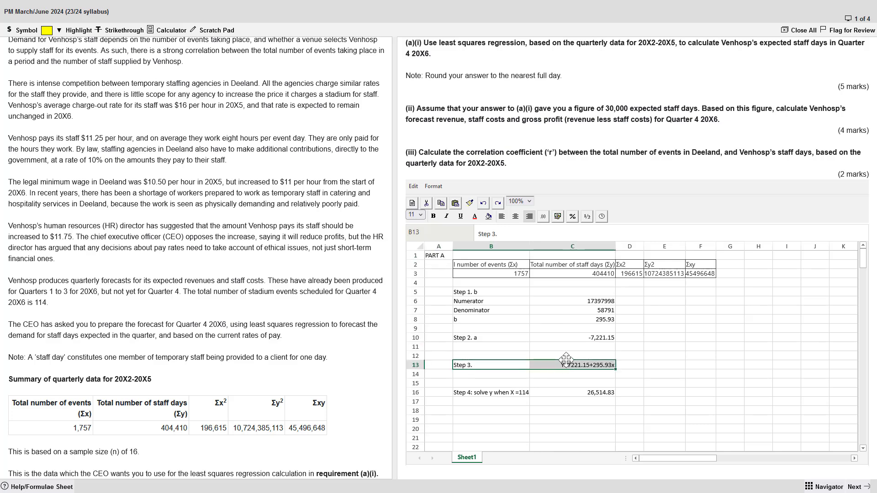
left_click(516, 357)
key("ctrl+v")
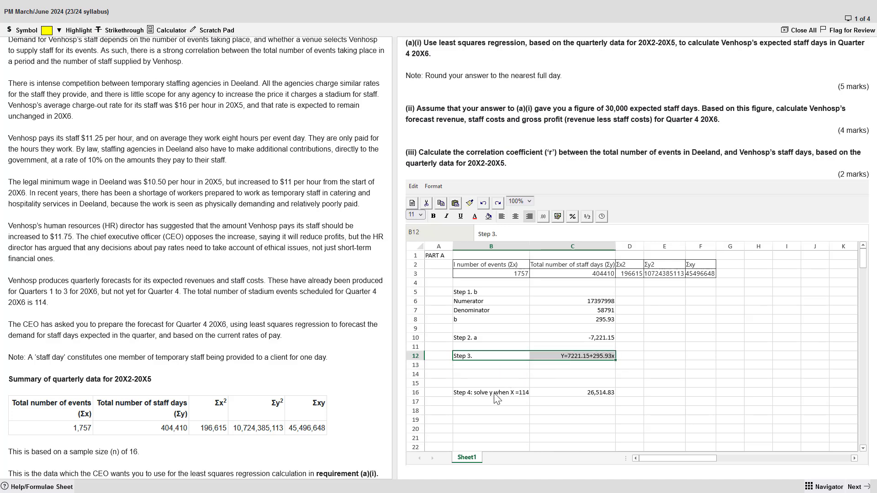
left_click_drag(501, 394, 593, 393)
key("ctrl+x")
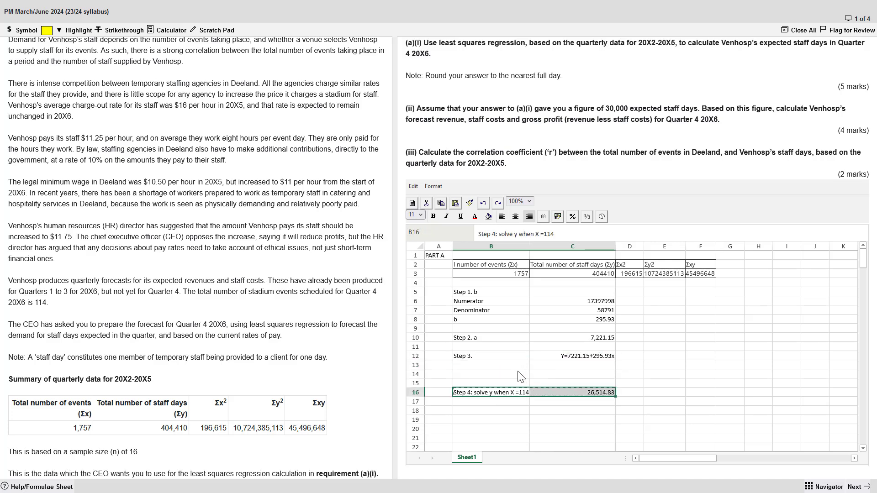
left_click(517, 373)
key("ctrl+v")
left_click(524, 391)
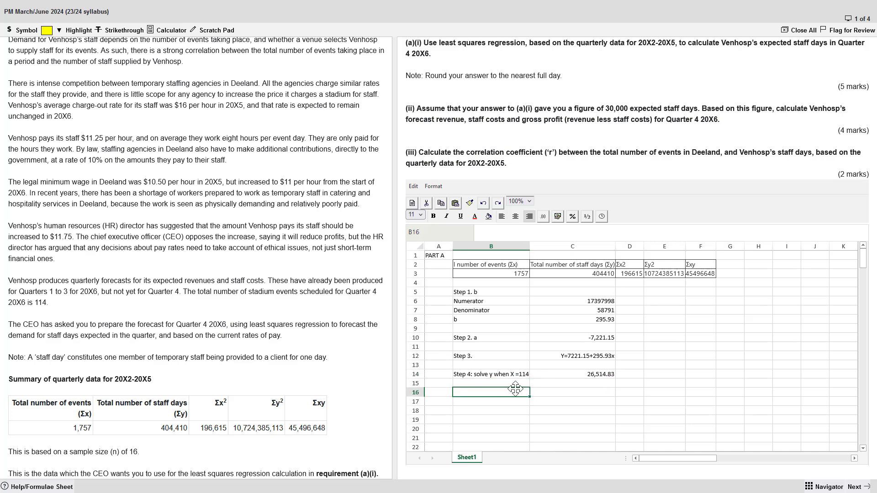
Rename the A1 heading to PART Ai.
left_click(441, 257)
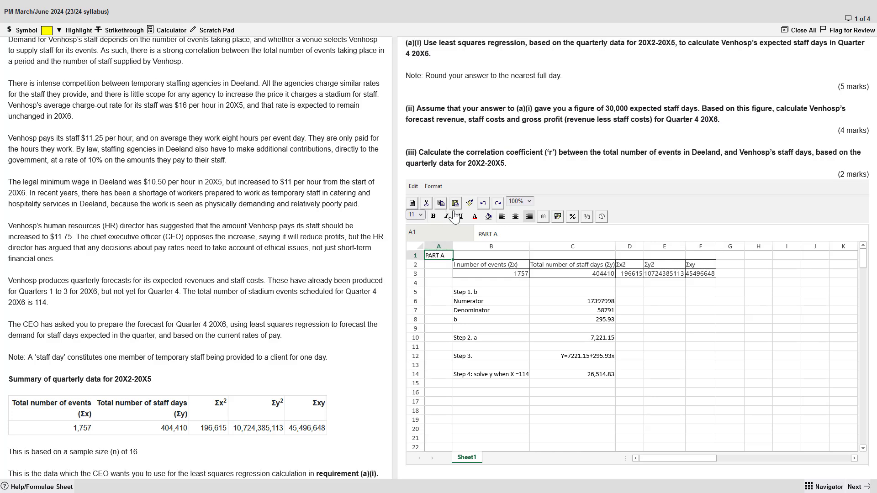
left_click(521, 231)
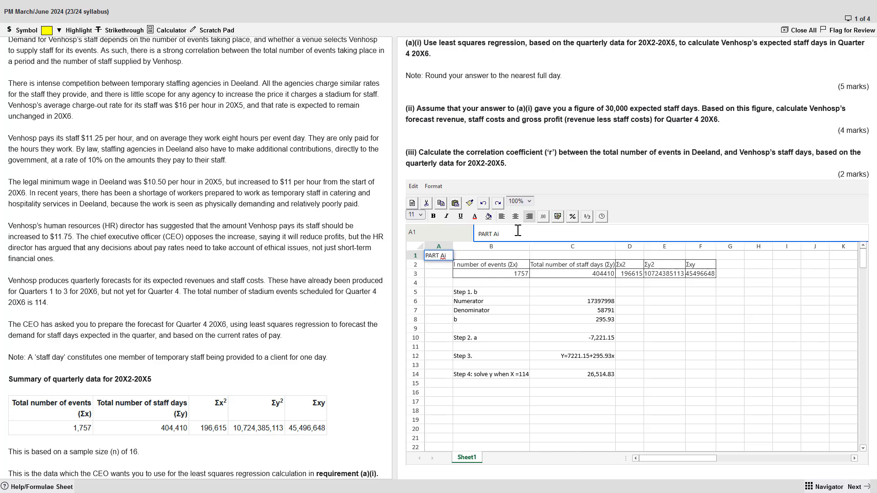
key("Return")
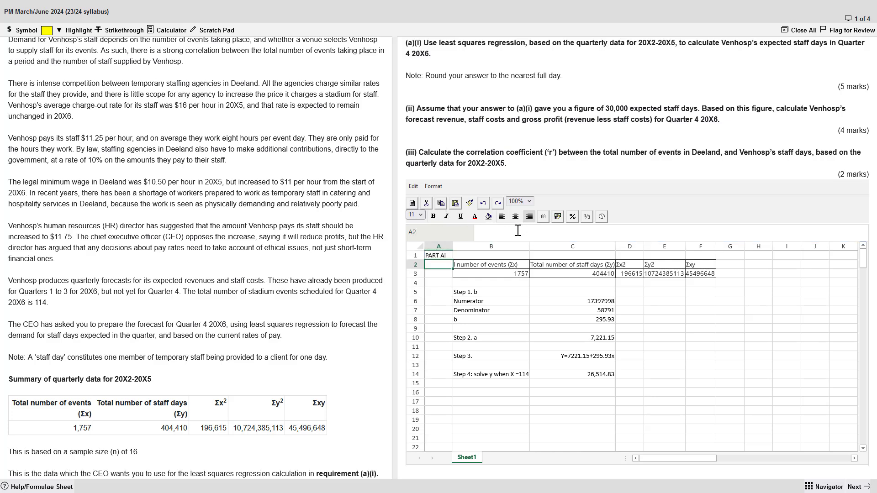
left_click(437, 254)
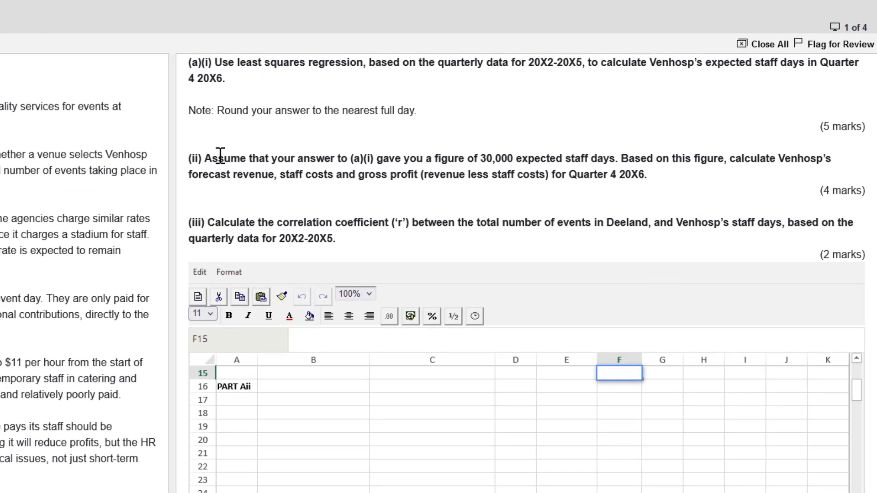
left_click_drag(219, 157, 514, 160)
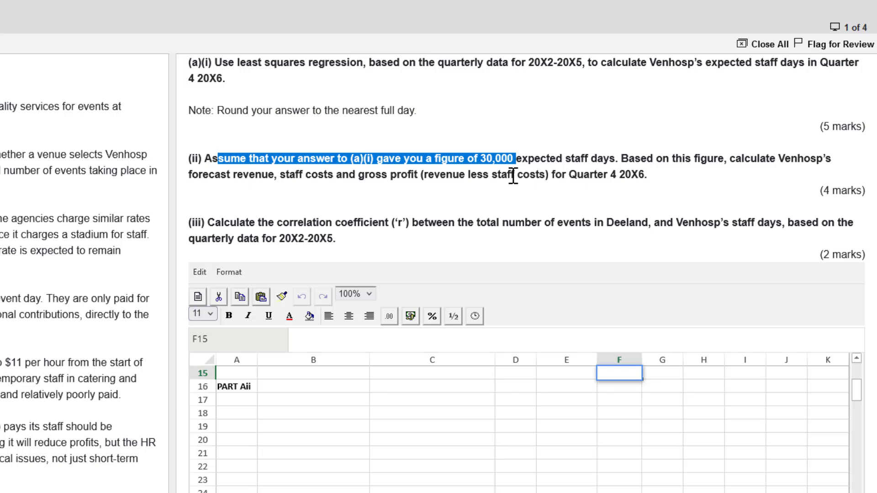
left_click(252, 78)
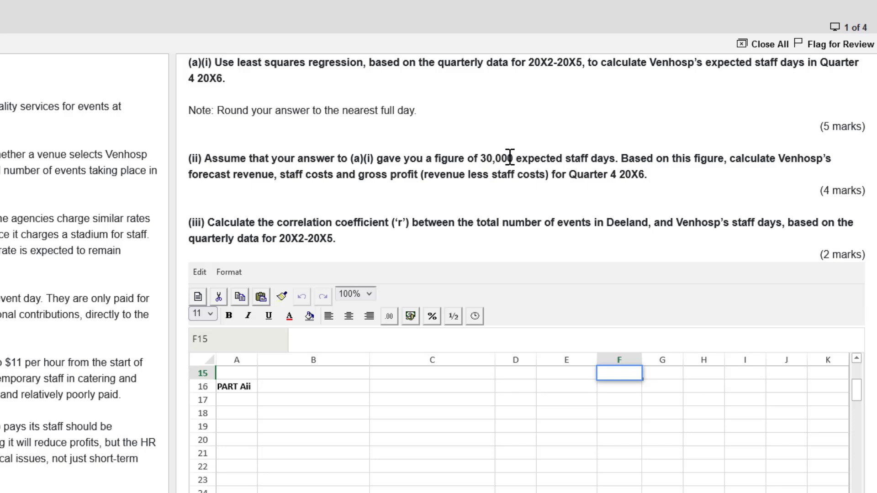
left_click_drag(508, 156, 483, 155)
left_click(482, 154)
left_click_drag(481, 157, 507, 158)
left_click_drag(717, 159, 764, 161)
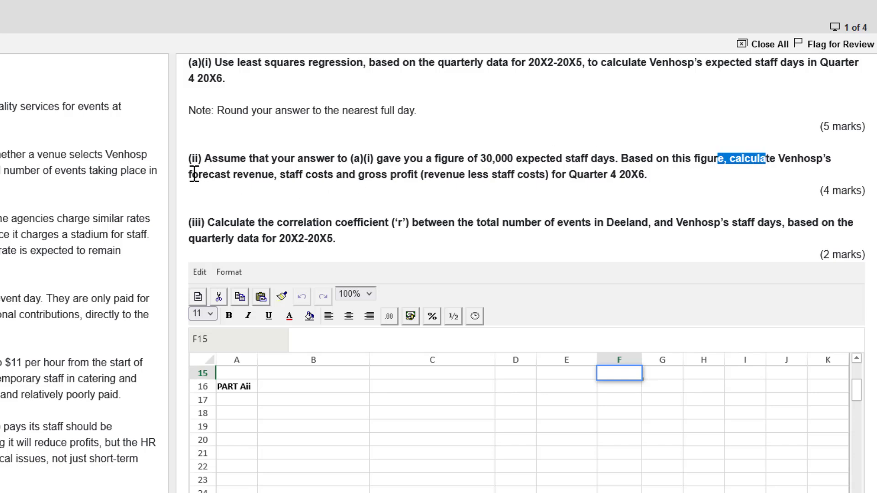
left_click_drag(189, 175, 408, 180)
left_click(355, 179)
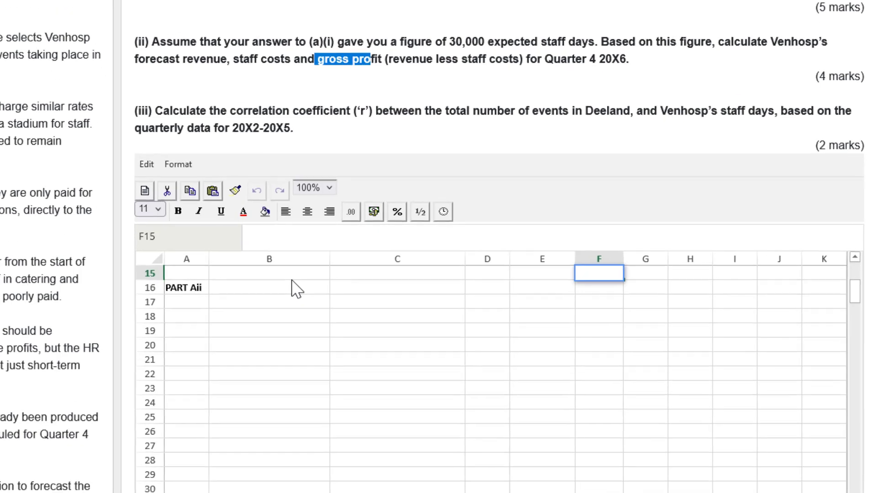
left_click(337, 378)
left_click(332, 389)
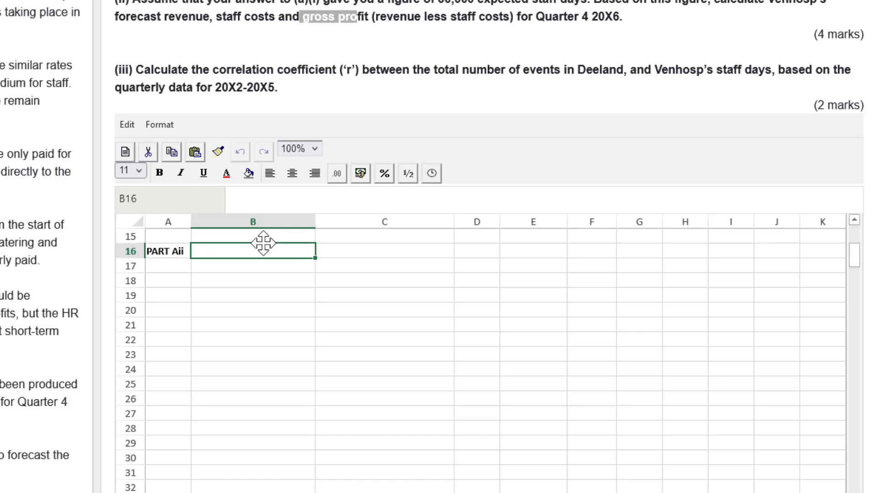
Enter the labels Revenue in C16, Staff costs in C17 and Profit in C19.
type("Ren")
key("BackSpace")
key("BackSpace")
key("BackSpace")
key("Tab")
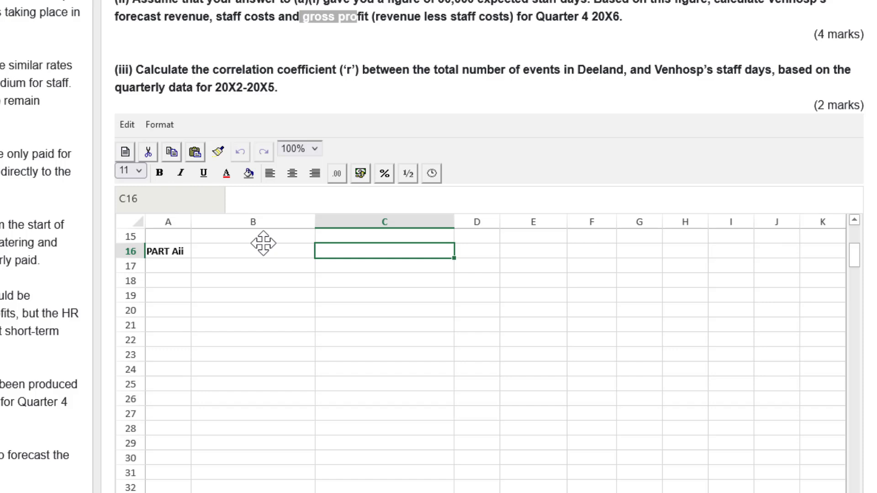
type("Revenue")
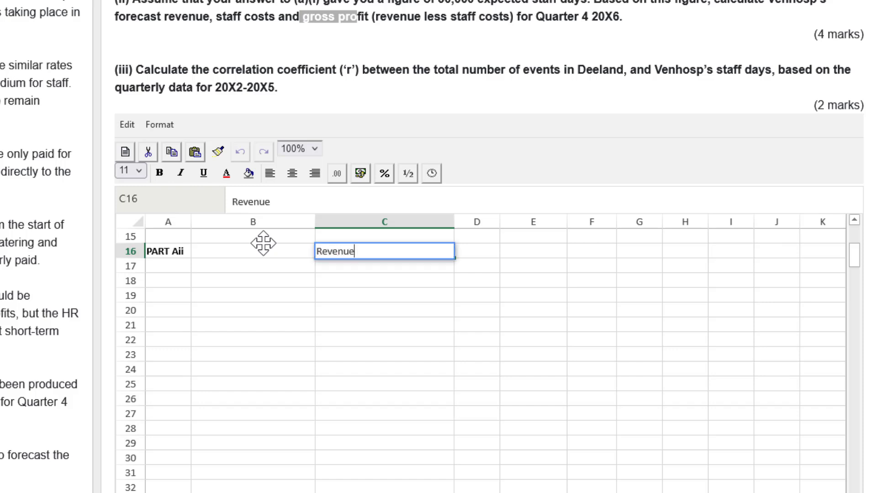
key("Return")
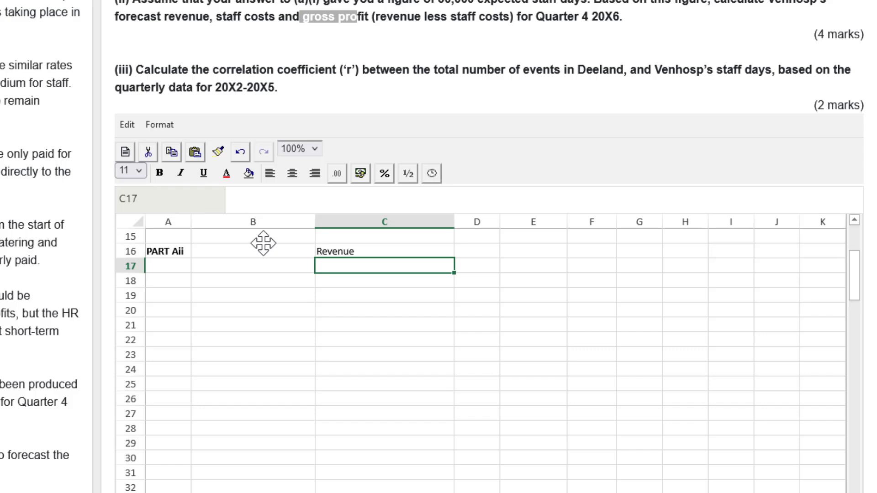
type("S")
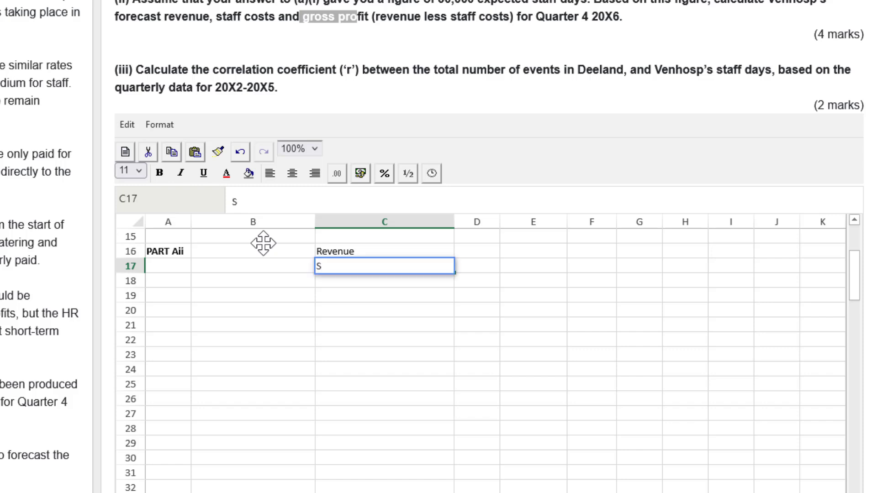
type("taff costs")
key("Return")
key("Return")
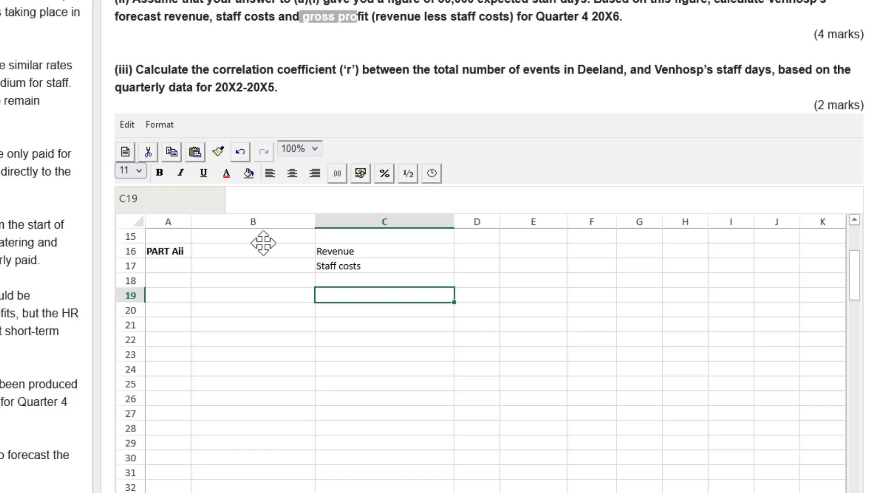
type("Profit")
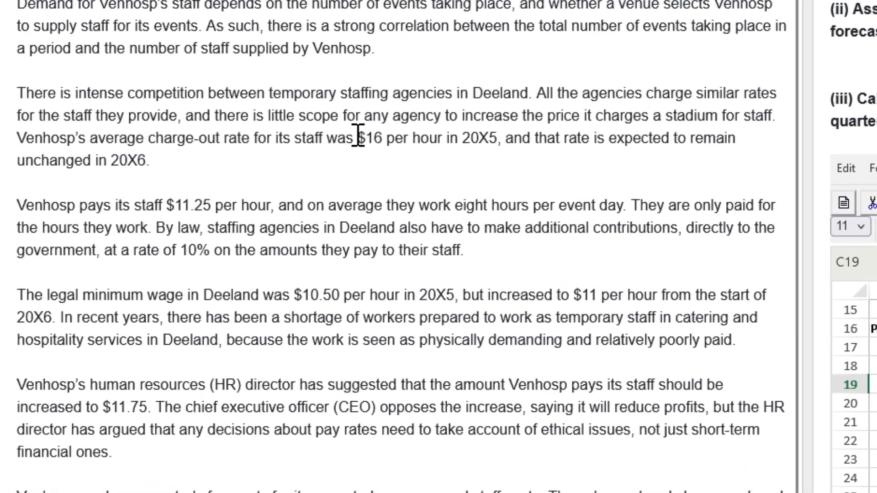
Enter the revenue formula =30000*16*8 in D16, using the $16 rate and 8 hours.
left_click_drag(363, 137, 389, 137)
left_click_drag(444, 205, 542, 206)
key("alt+Tab")
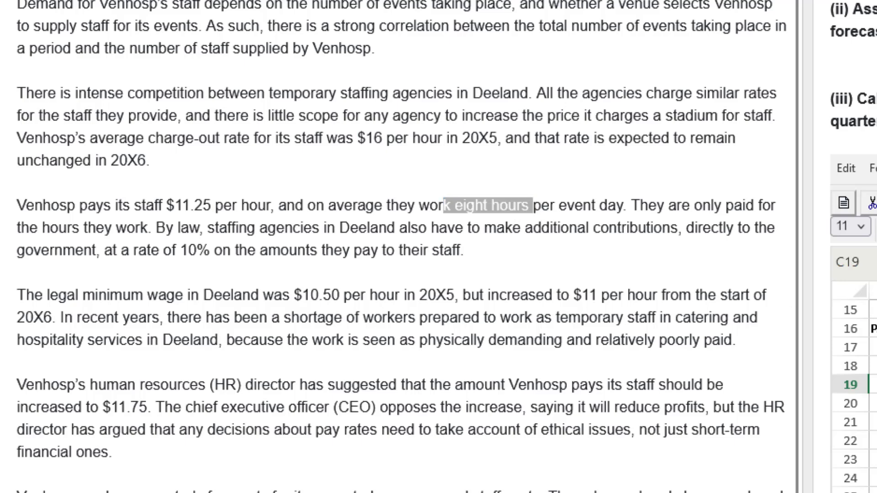
left_click(876, 328)
type("=3")
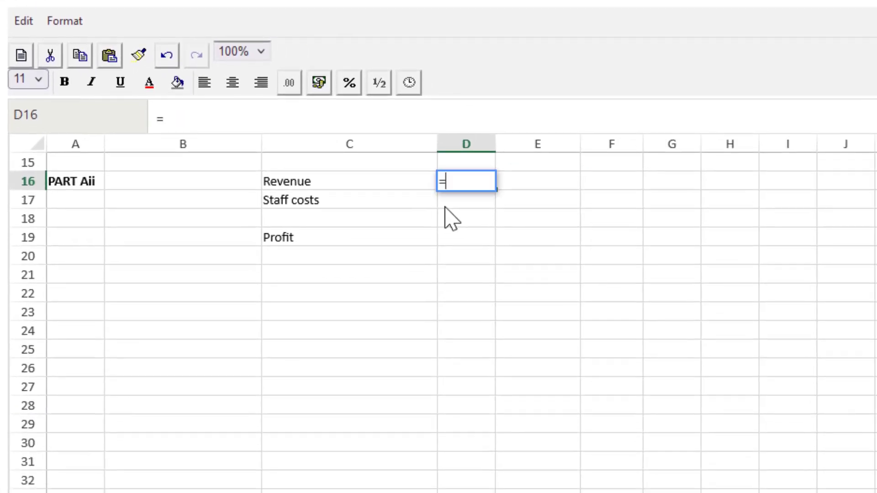
type("000")
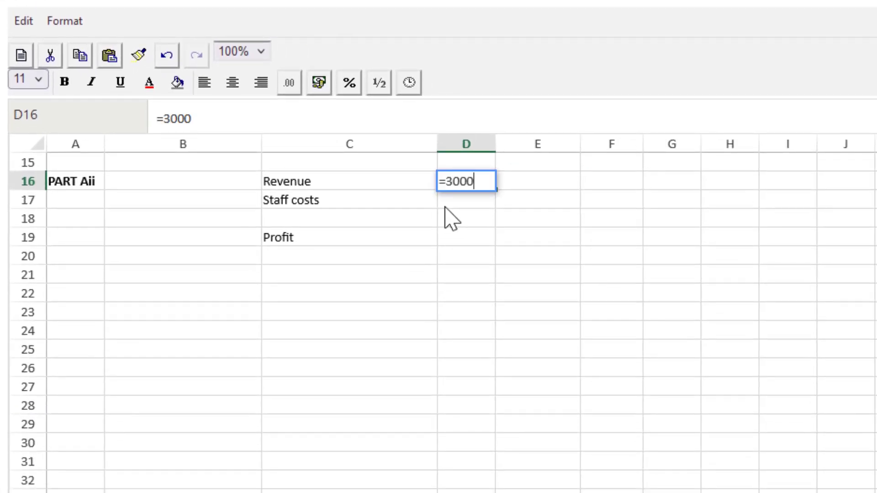
type("0*16*8")
key("Return")
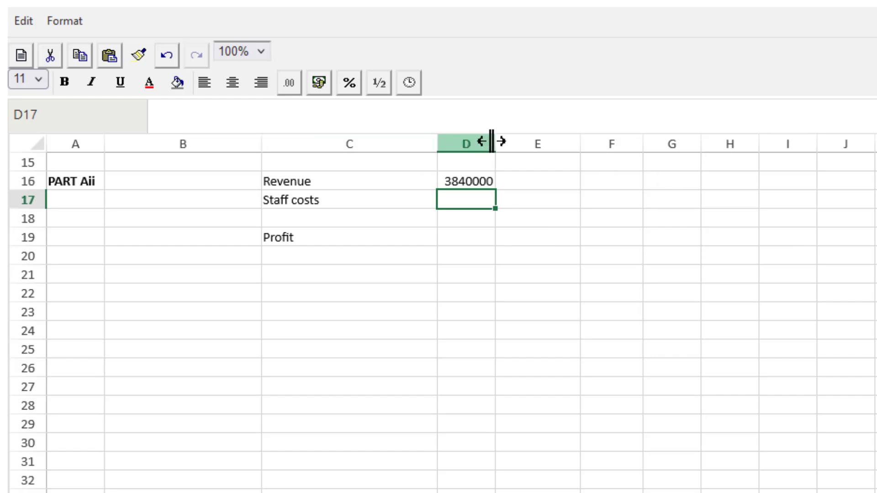
Widen column D and format D16:D19 as #,##0 with thousands separators.
left_click_drag(496, 143, 529, 142)
left_click_drag(486, 185, 473, 238)
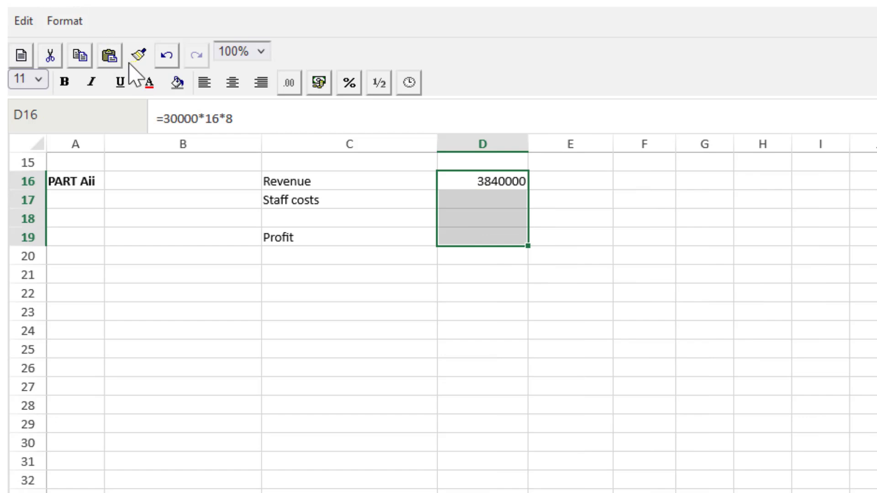
left_click(289, 83)
left_click(337, 195)
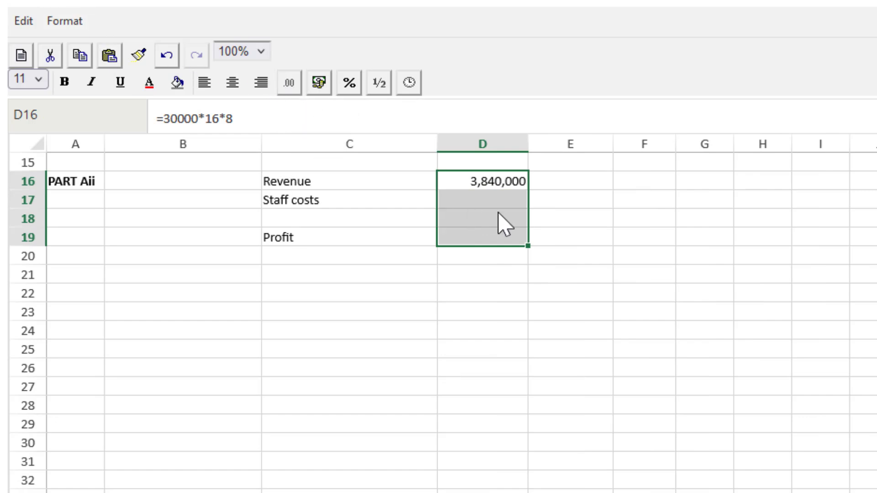
left_click(504, 220)
Copy the D16 revenue formula into the staff costs cell D17.
left_click(489, 201)
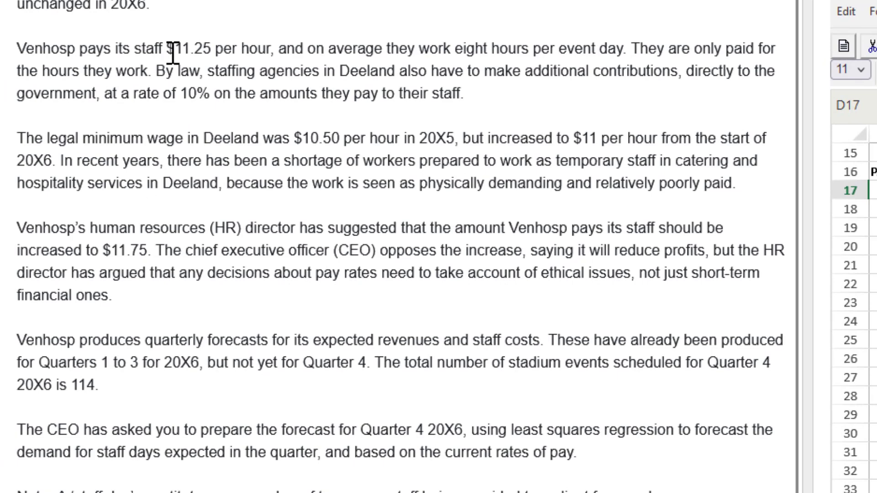
left_click_drag(174, 53, 216, 54)
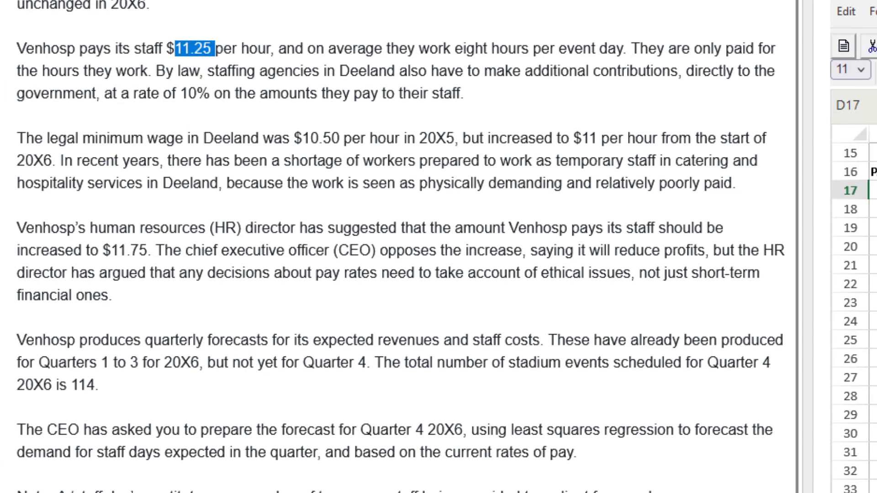
left_click(873, 265)
left_click(874, 172)
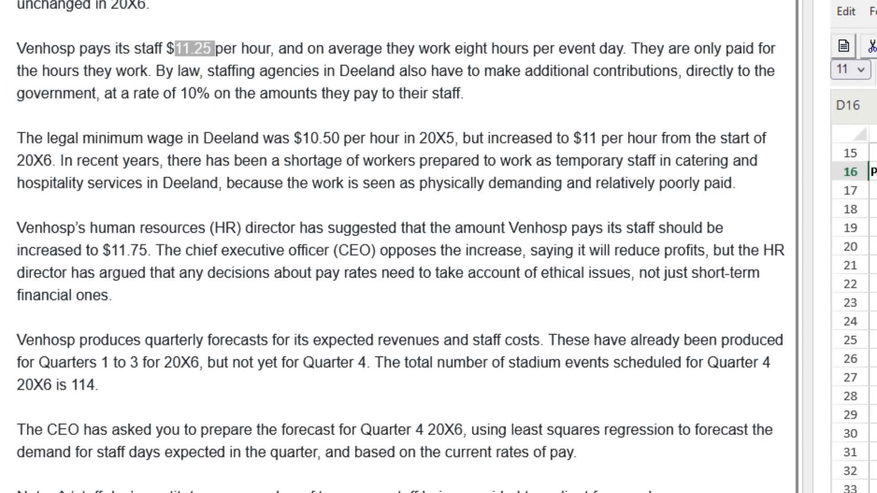
key("ctrl+c")
left_click(497, 208)
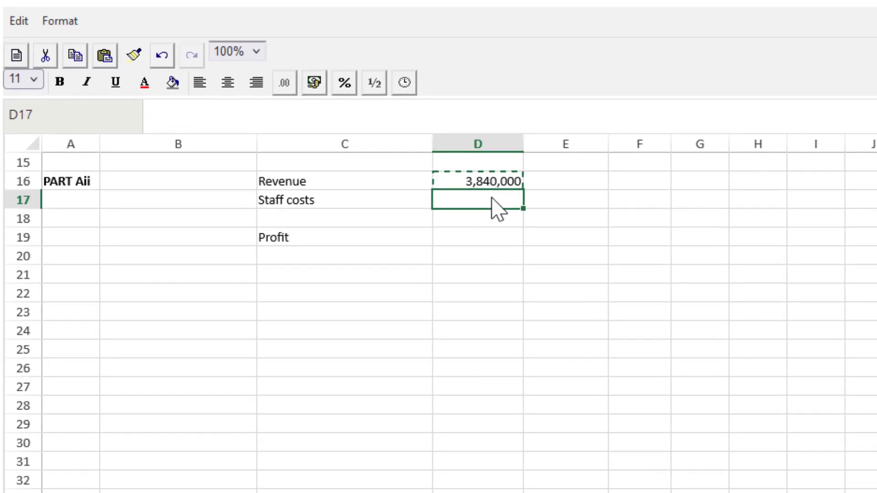
key("ctrl+v")
Edit D17's formula to use the -11.25 hourly pay rate, giving -2,700,000.
left_click(218, 126)
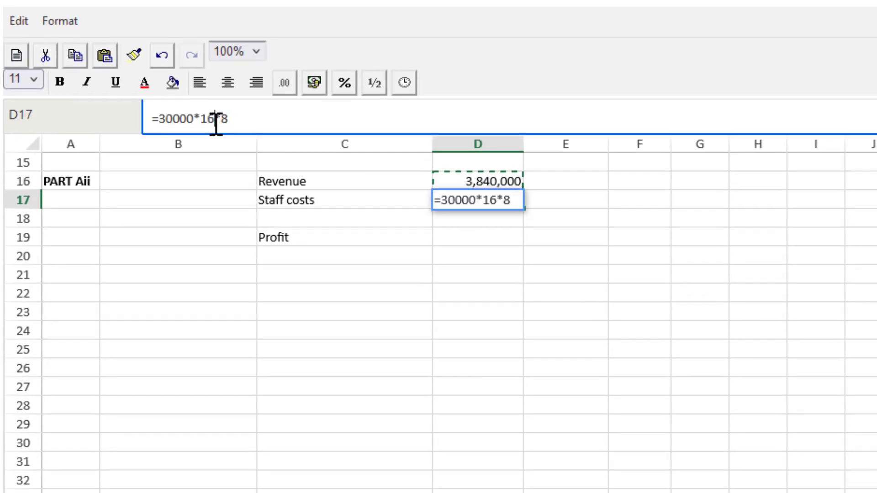
key("BackSpace")
key("BackSpace")
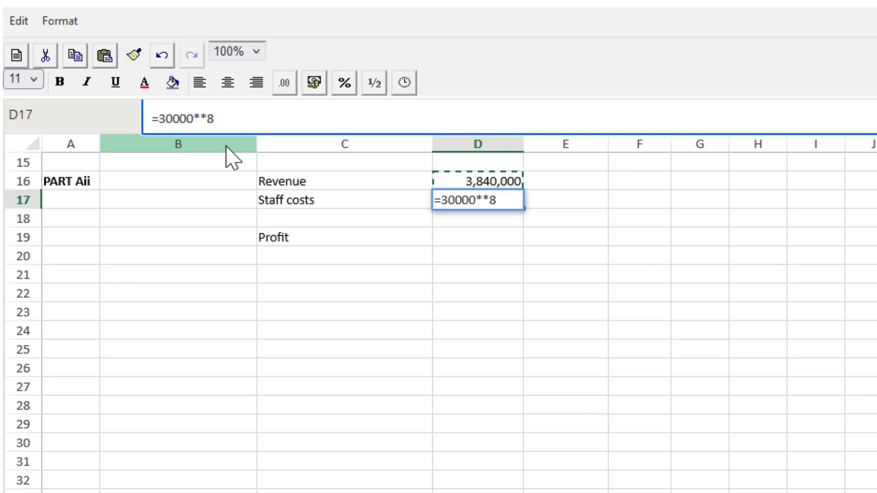
type("-")
type("11")
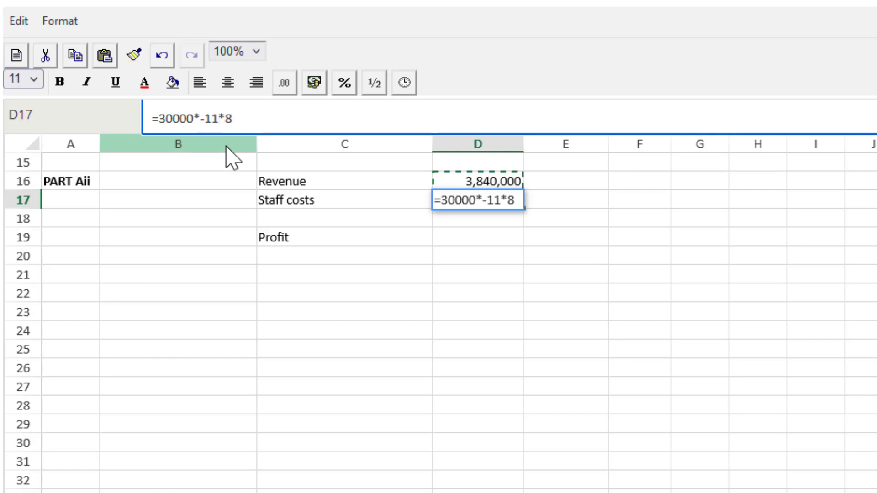
type(".25")
key("Return")
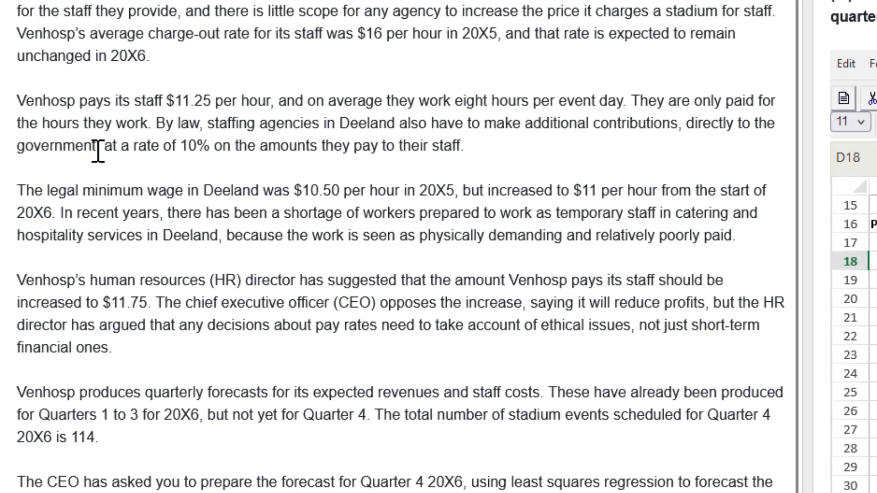
Highlight the 10% contribution wording in the scenario text.
left_click_drag(98, 150, 217, 170)
left_click(198, 146)
left_click_drag(138, 146, 214, 150)
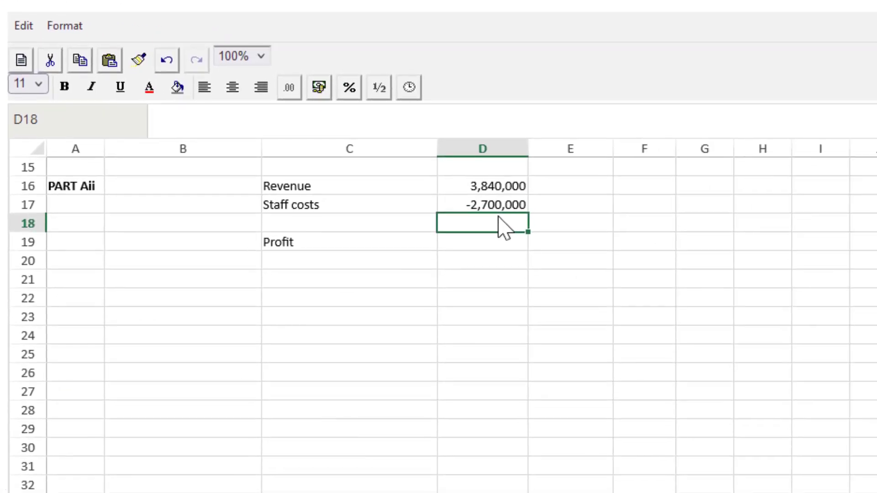
Add a Tax label in C18 with =D17*0.10 in D18.
left_click(372, 223)
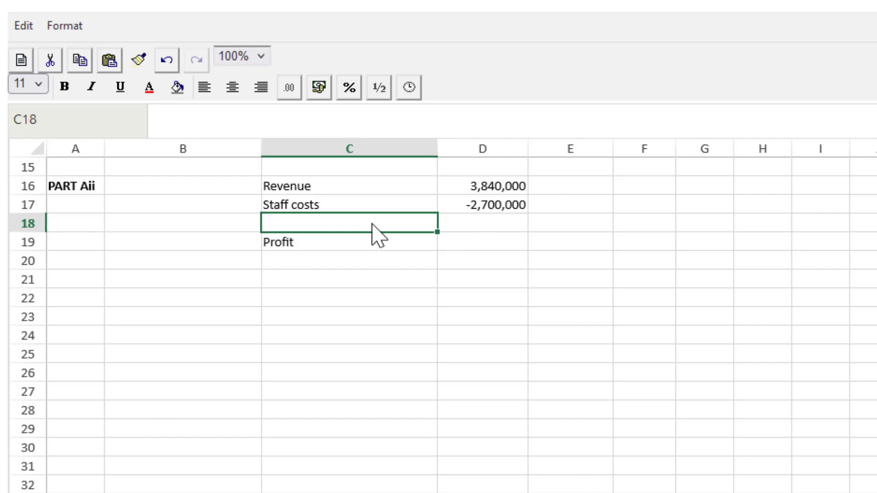
type("T")
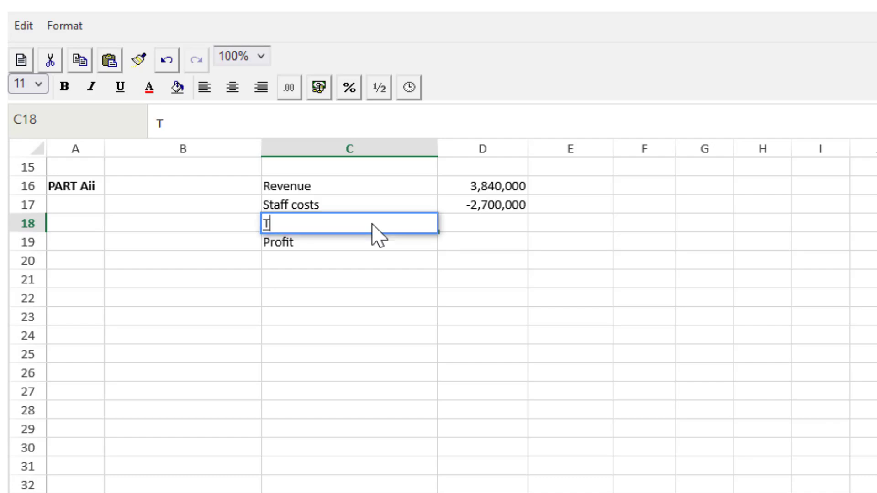
type("ax")
key("Tab")
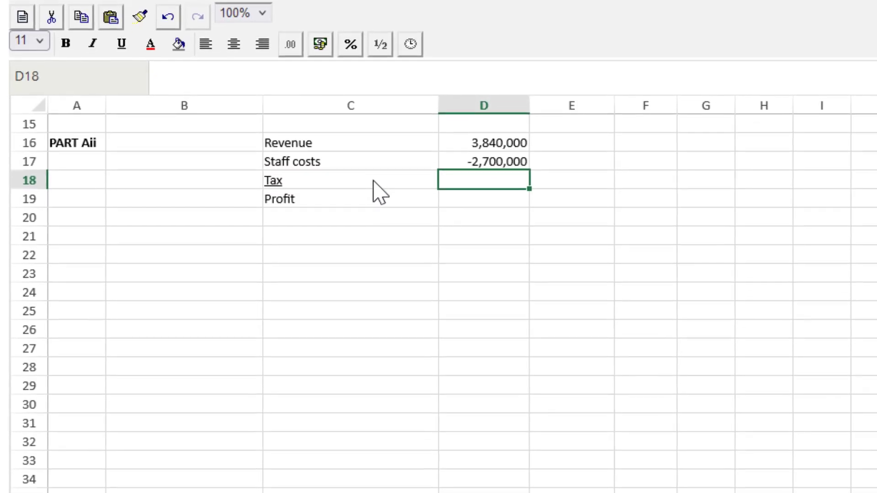
type("=")
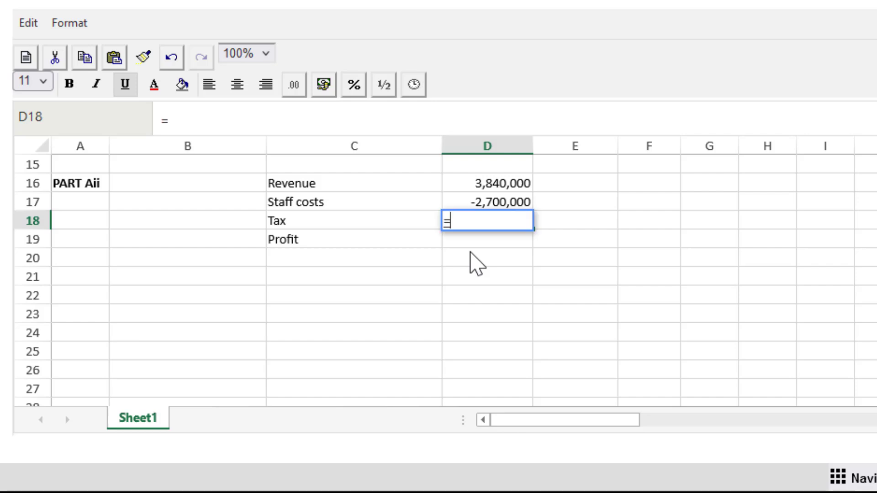
left_click(506, 206)
type("*")
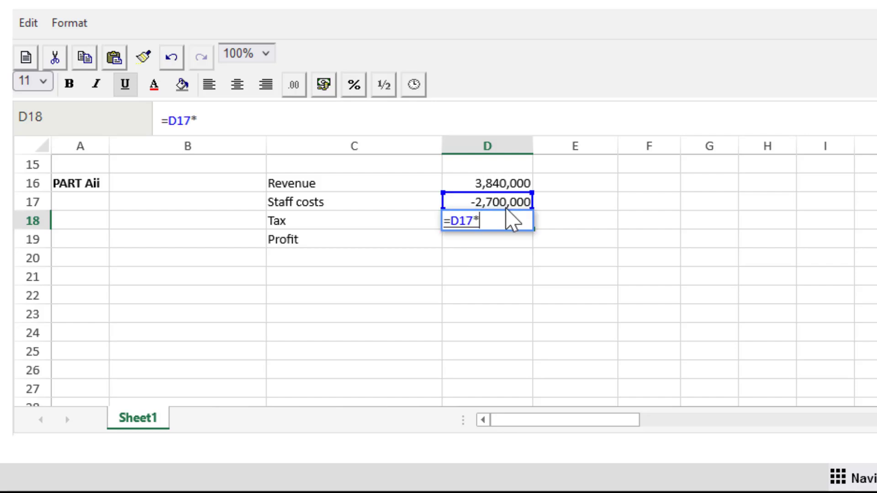
type("0.10")
key("Return")
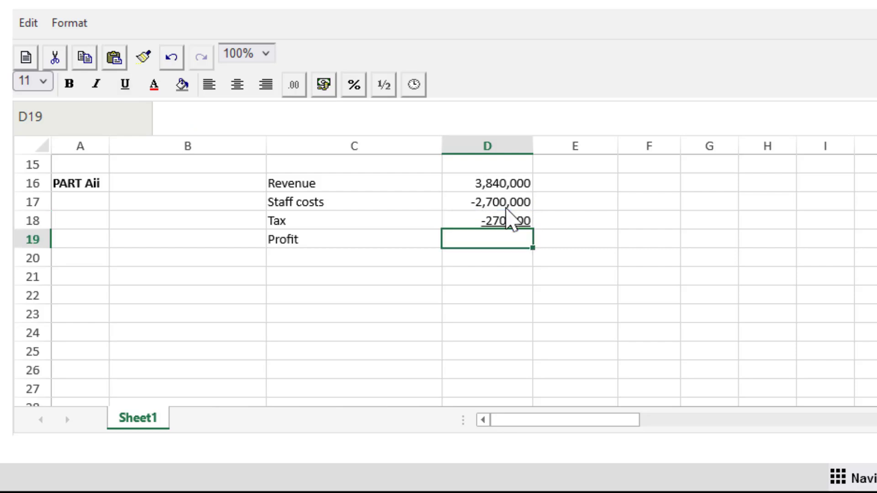
Total the Profit in D19 as =SUM(D16:D18), giving 870,000.
type("+sum(")
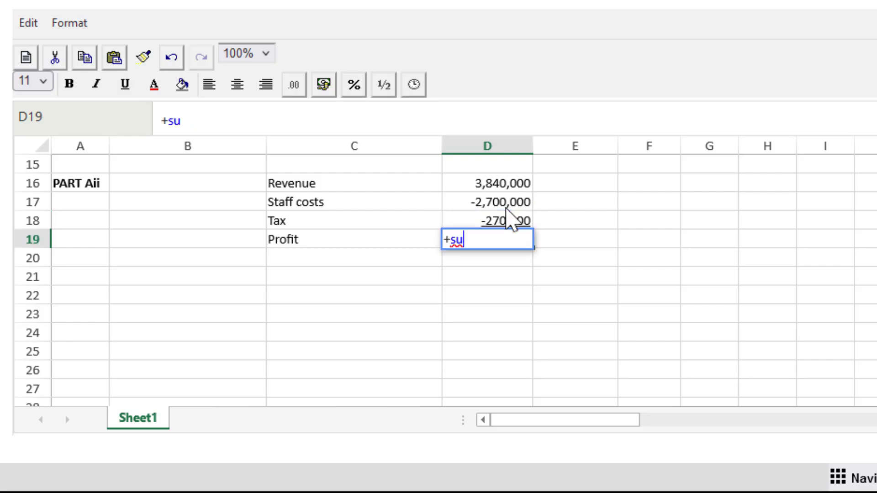
key("BackSpace")
key("BackSpace")
key("BackSpace")
key("BackSpace")
key("BackSpace")
type("=sum(")
left_click(478, 188)
left_click_drag(476, 190, 477, 214)
type(")")
key("Return")
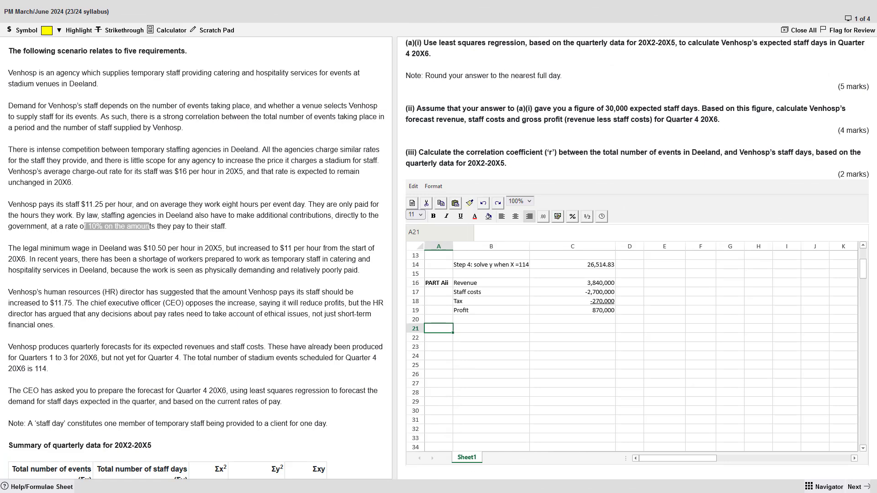
Paste a copy of the PART Aii heading into A21 and start editing it to PART Aiii.
left_click(442, 285)
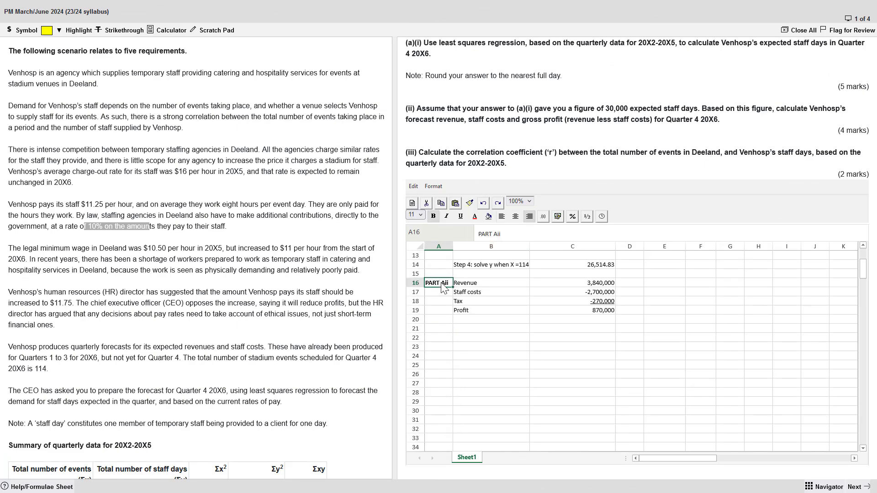
key("ctrl+c")
left_click(441, 328)
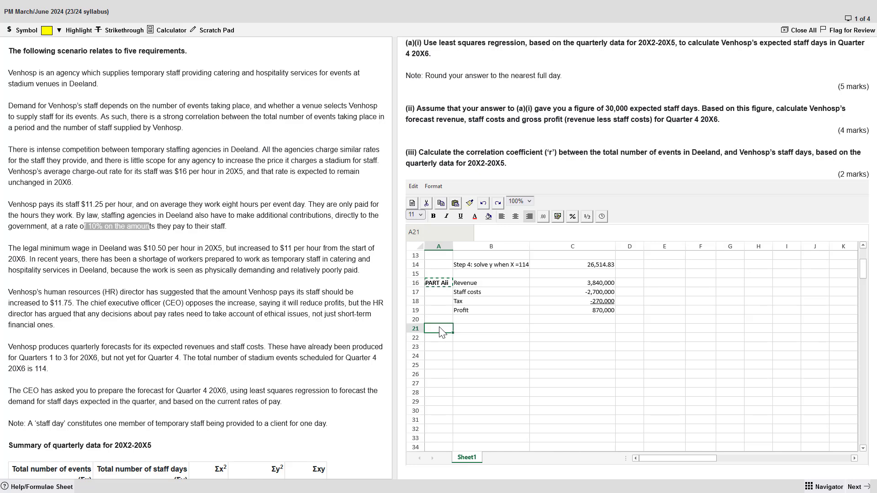
key("ctrl+v")
left_click(506, 238)
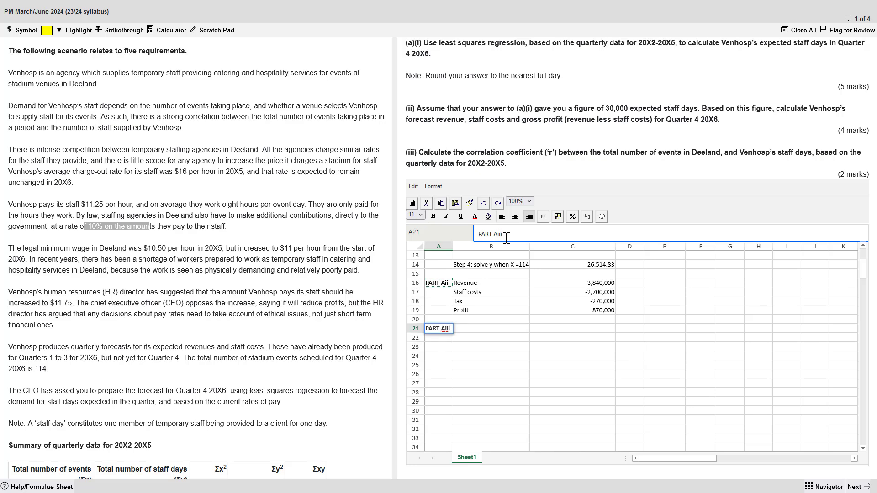
Confirm the PART Aiii heading and copy the B2:F3 totals table to B21.
key("Return")
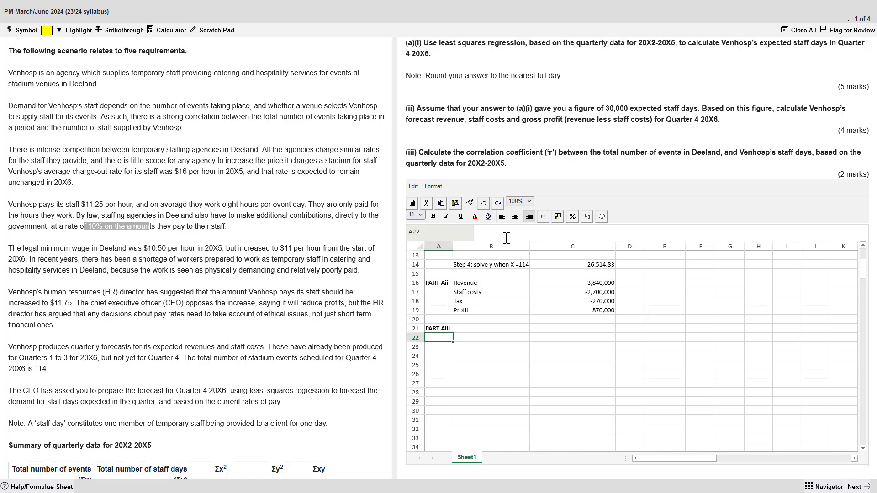
scroll(550, 407, "up", 4)
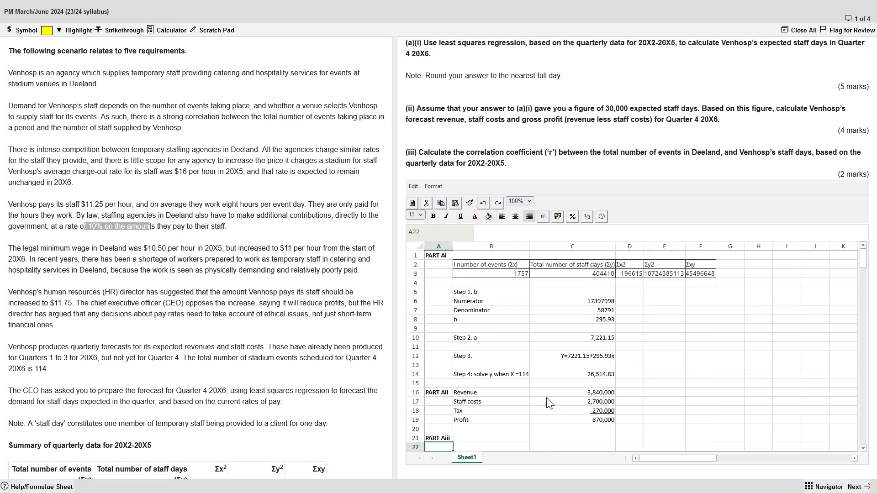
left_click_drag(473, 266, 698, 273)
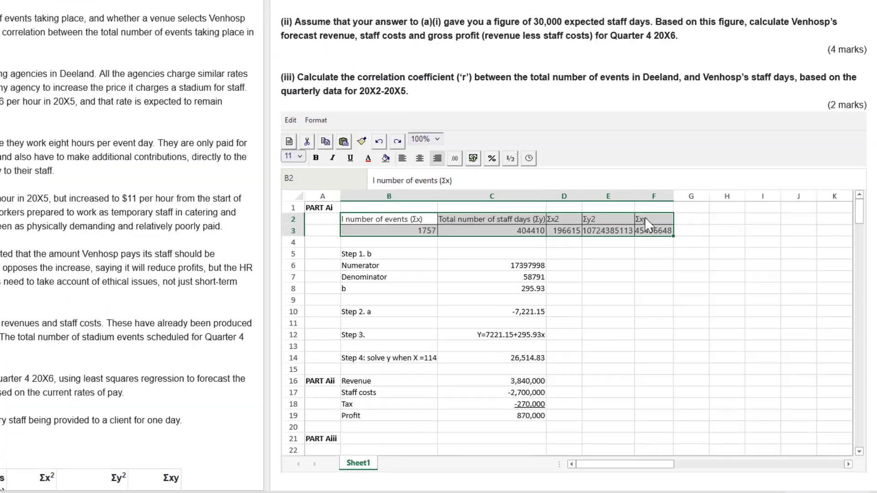
key("ctrl+c")
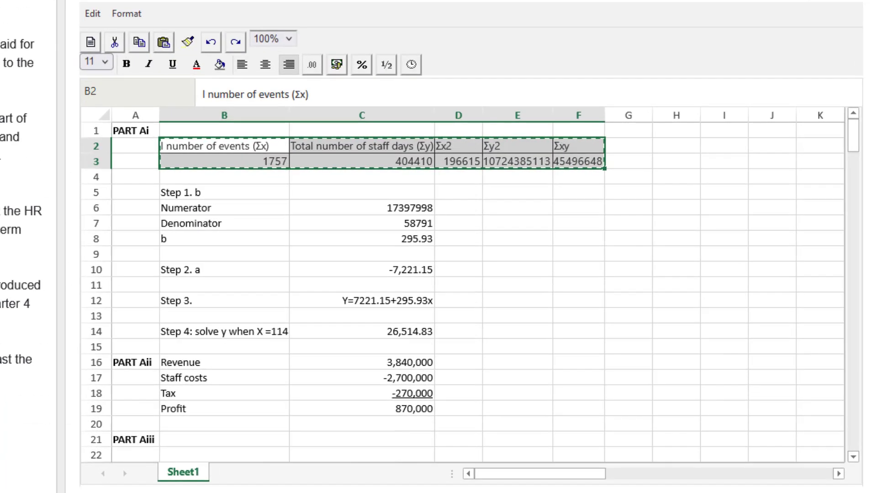
scroll(657, 288, "down", 4)
left_click(231, 254)
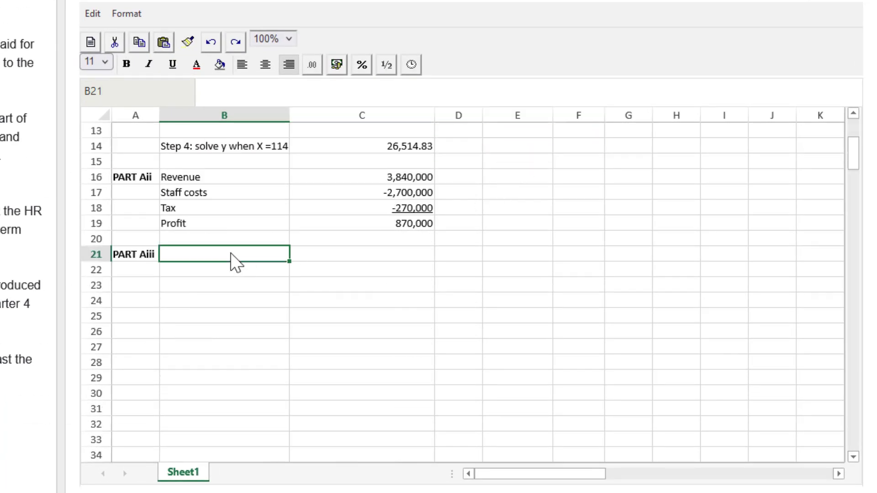
key("ctrl+v")
Label B24 Numerator and B25 Denominator.
left_click(234, 306)
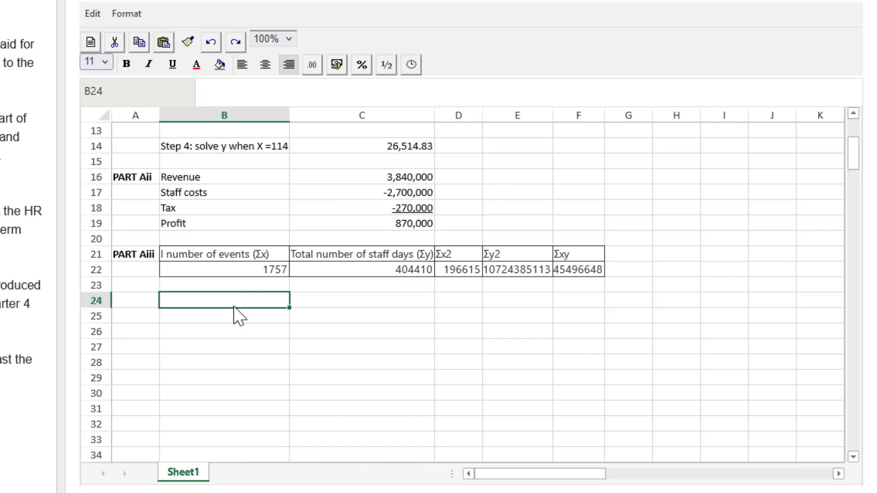
type("Numerator")
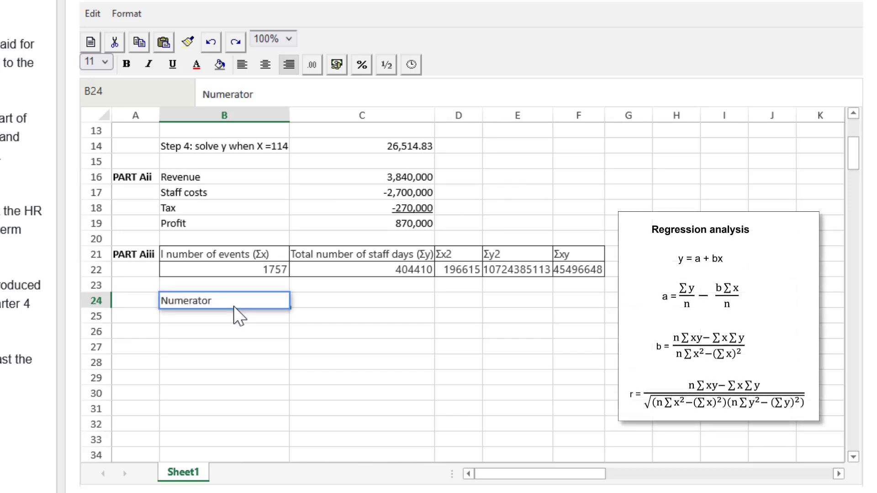
key("Return")
type("De")
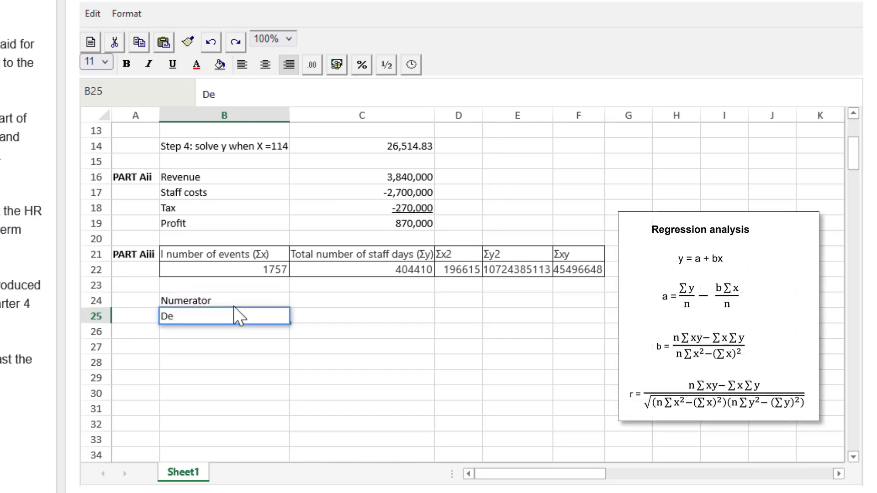
type("nominator")
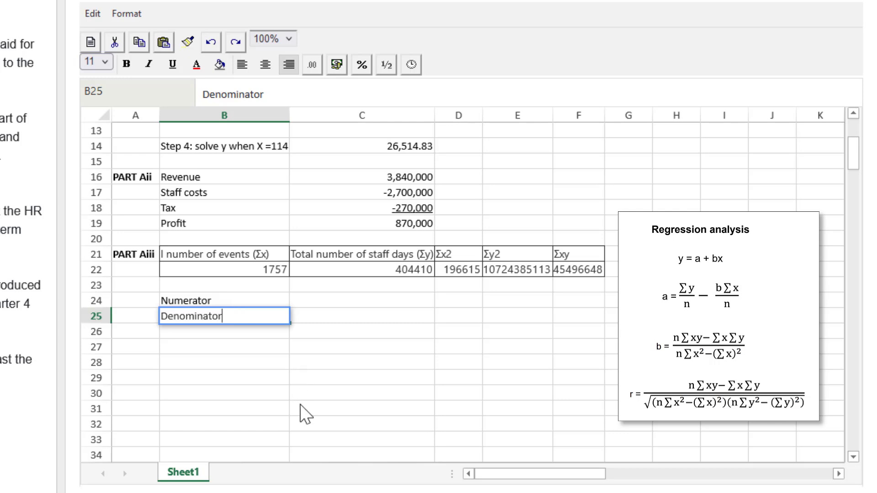
Link C24 to the Part A(i) numerator with =C6, showing 17397998.
left_click(360, 301)
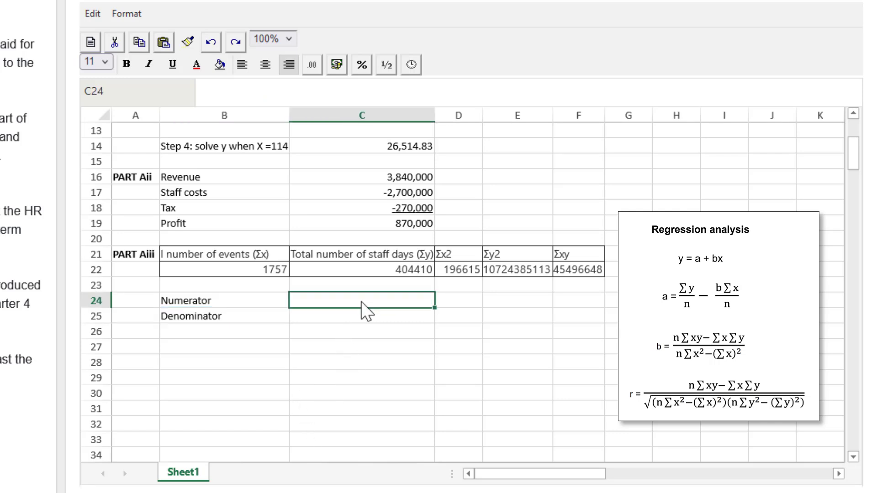
type("=")
scroll(421, 278, "up", 2)
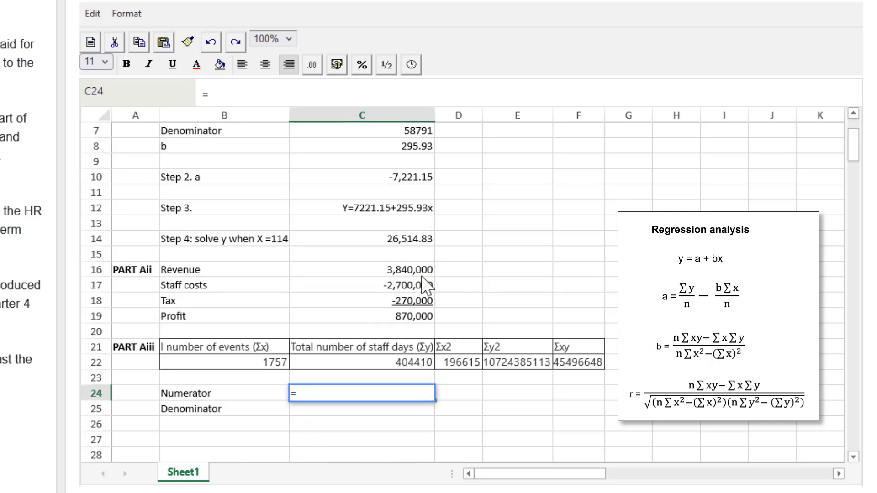
scroll(422, 276, "up", 2)
left_click(365, 204)
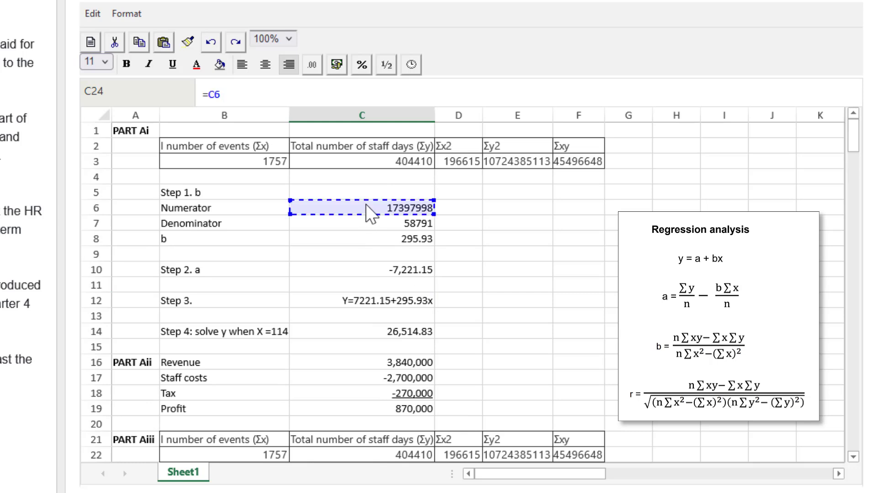
key("Return")
scroll(417, 387, "down", 2)
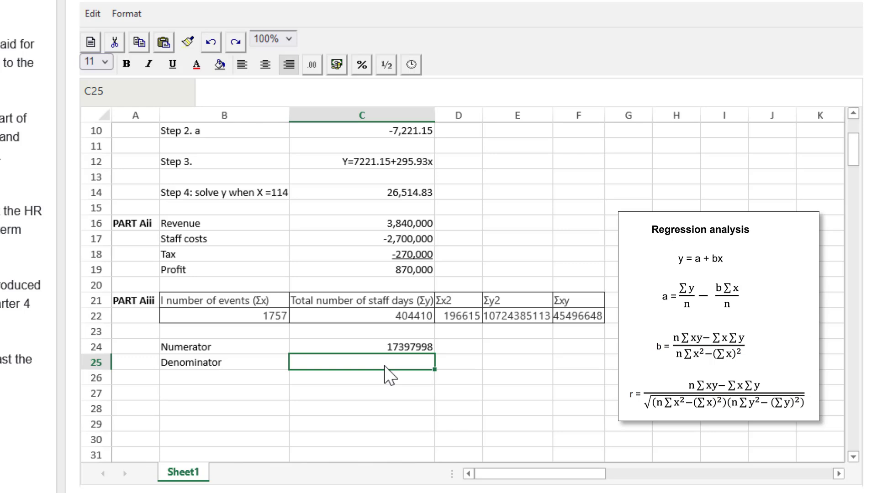
Start the C25 denominator formula with =(16*, correcting the entry.
type("(")
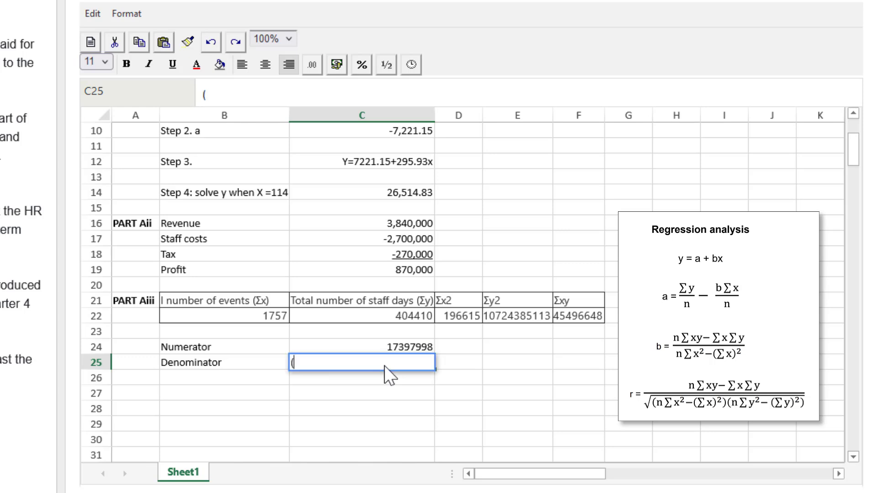
type("16*")
left_click(452, 318)
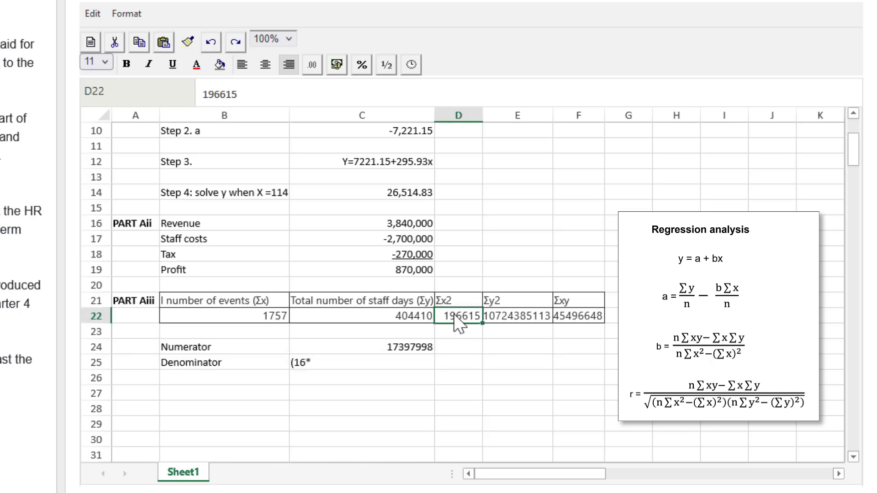
left_click(396, 361)
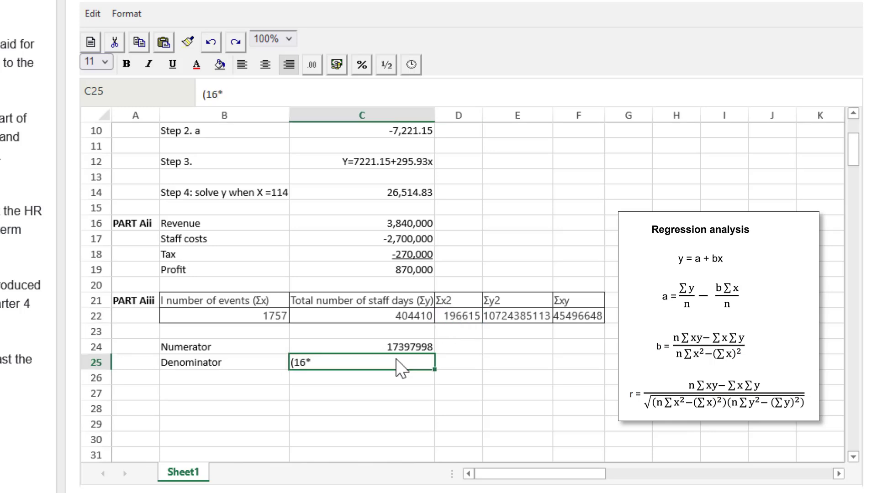
left_click(205, 94)
type("=")
left_click(339, 361)
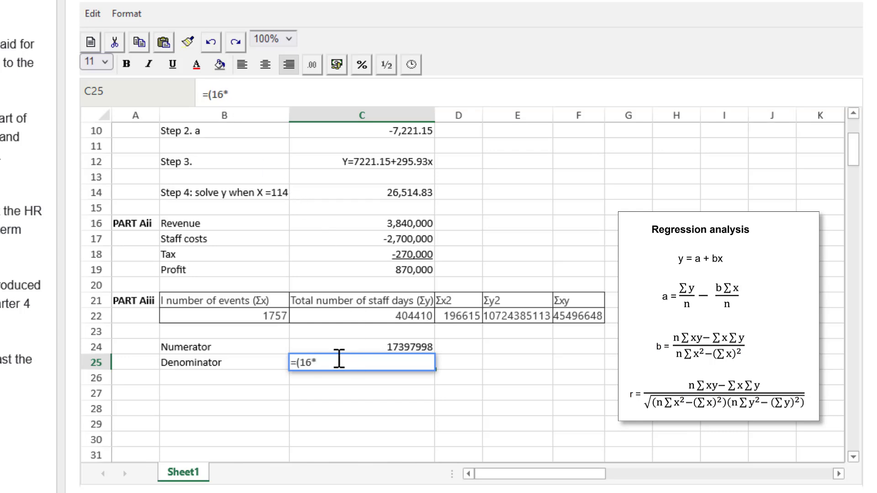
Build the x-term ((16*D22)-(B22^2)) in the C25 denominator.
left_click(464, 315)
type(")")
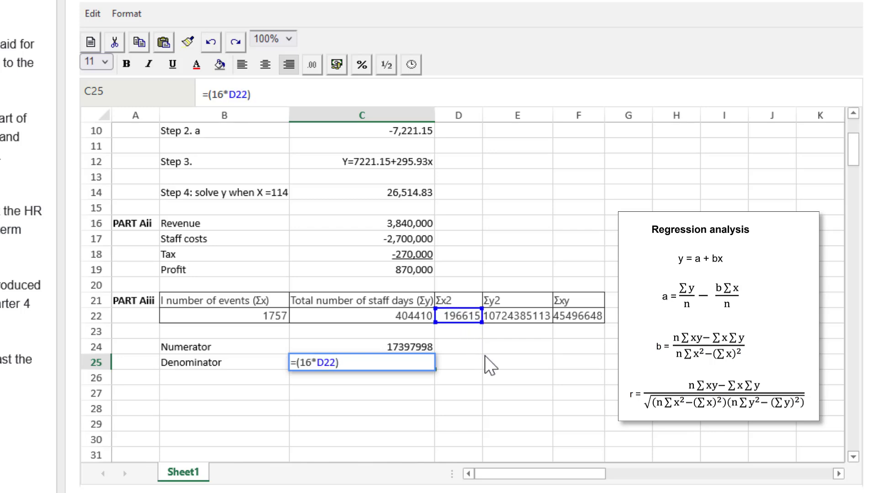
type("-")
left_click(270, 320)
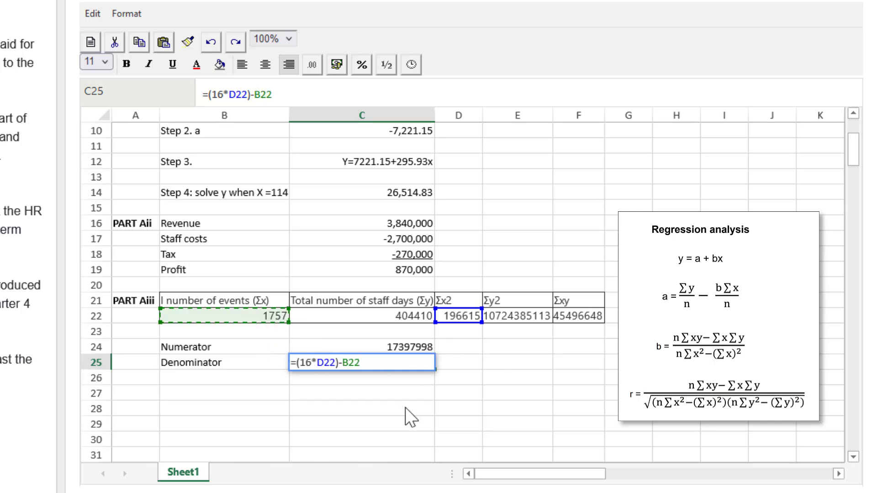
type("^2")
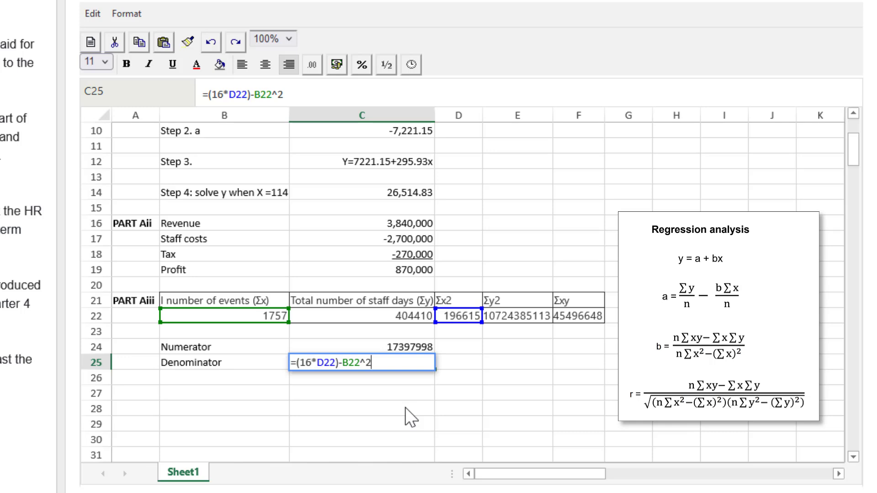
type(")")
left_click(340, 363)
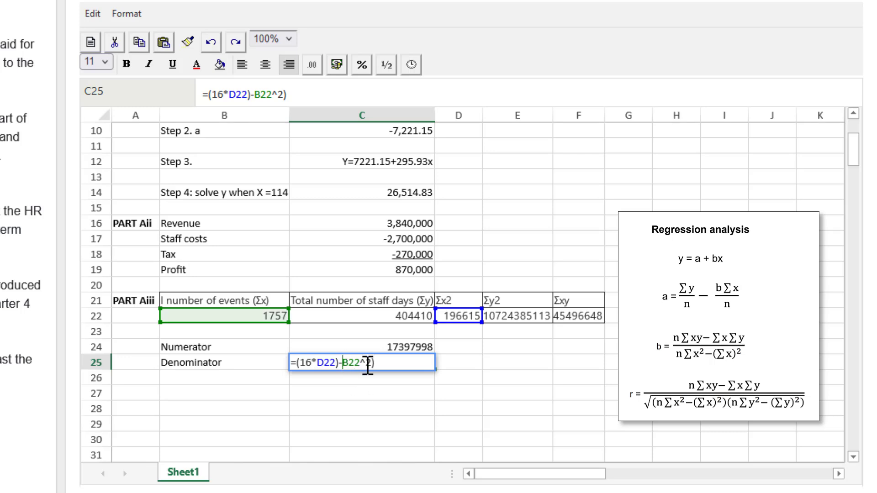
type("(")
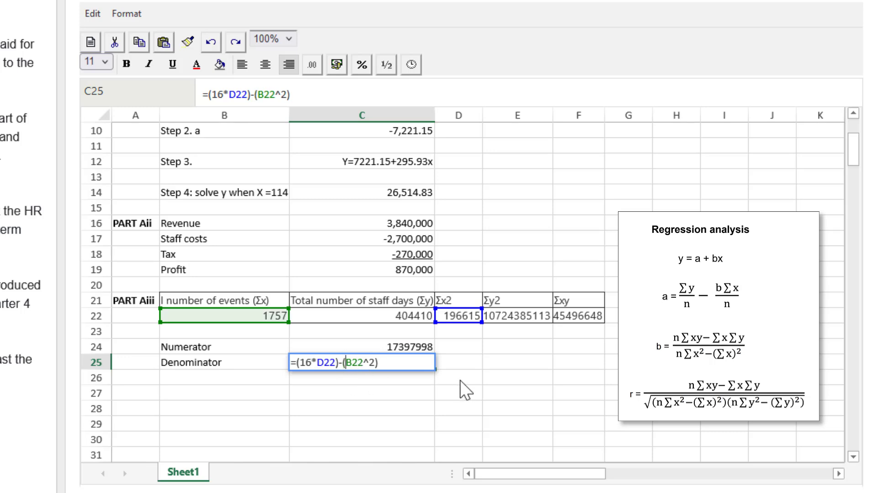
left_click(407, 362)
Multiply the x-term by the y-term (16*E22)-C22^2 in C25.
type(")")
left_click(295, 362)
type("(")
key("End")
type(")*(")
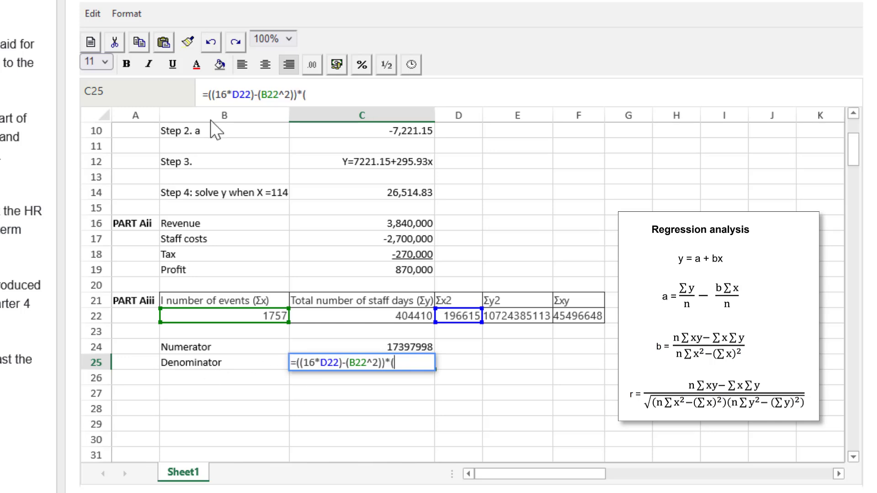
type("16*")
left_click(509, 316)
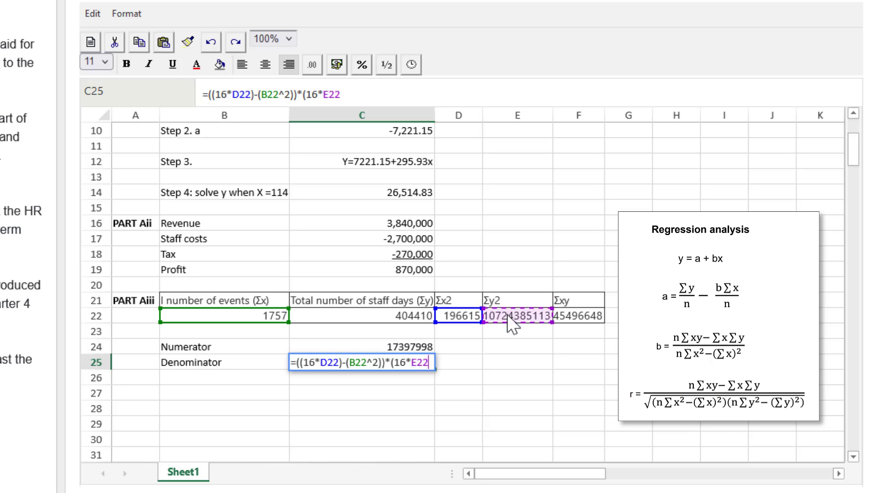
type(")")
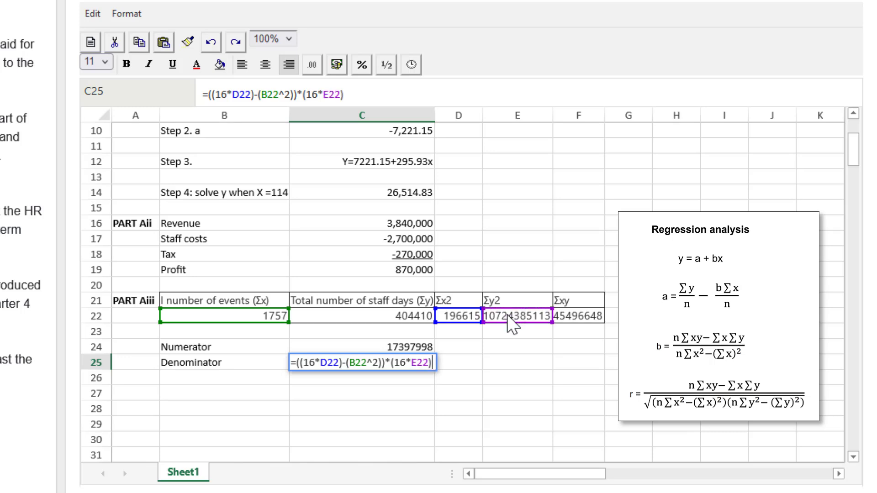
type("-")
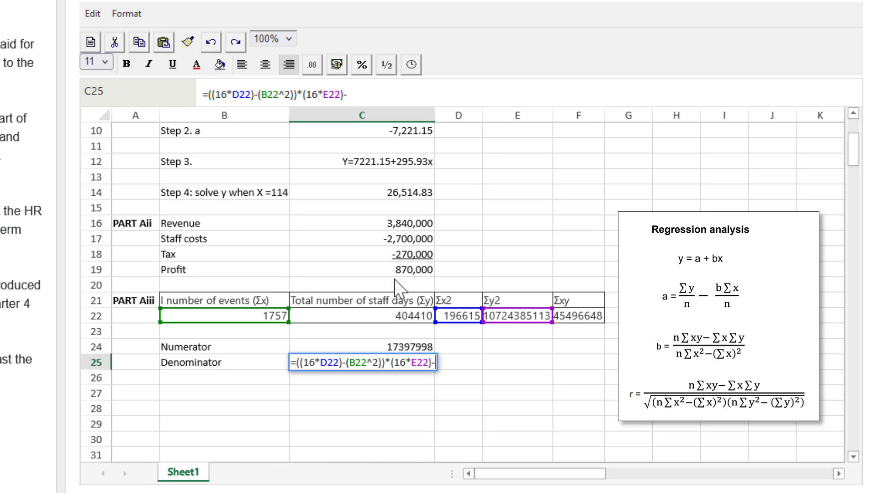
left_click(408, 320)
type("^2")
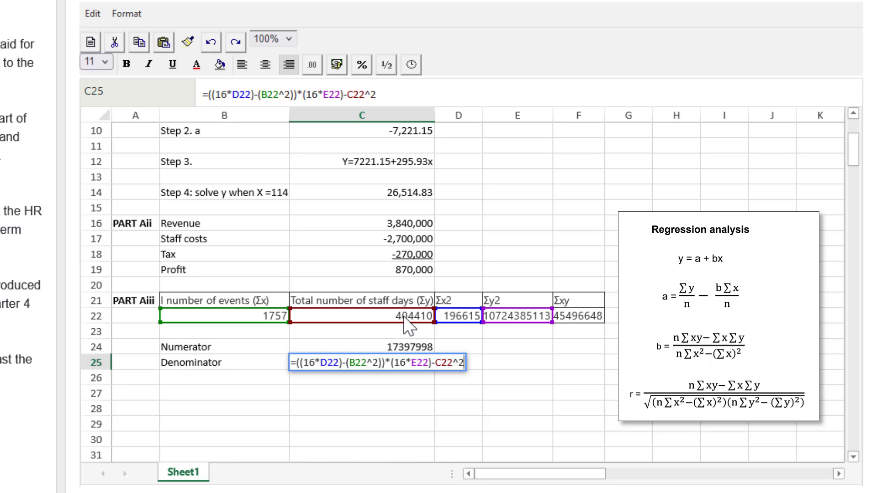
type(")")
Bracket the whole product and raise it to ^(1/2), giving 21744865.6378242.
key("Left")
key("Left")
key("Left")
key("Left")
key("Left")
key("Left")
key("Left")
key("Left")
key("Left")
key("Left")
key("Left")
key("Left")
key("Left")
key("Left")
key("Left")
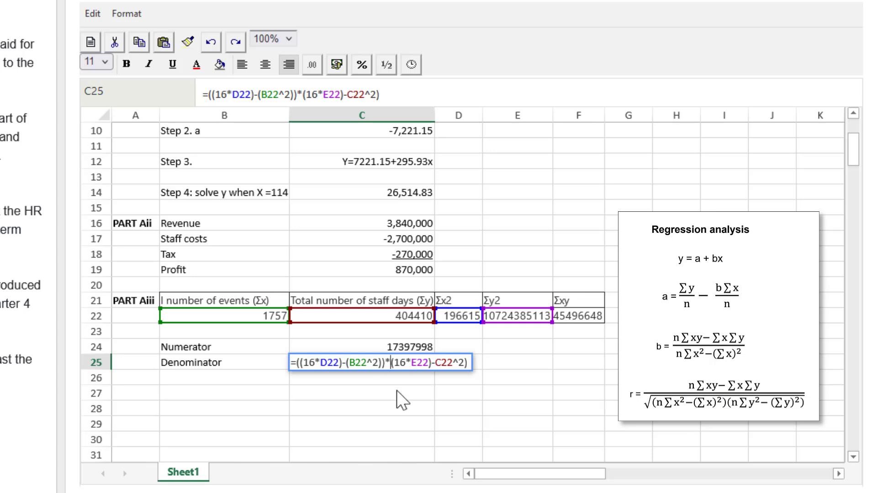
type("(")
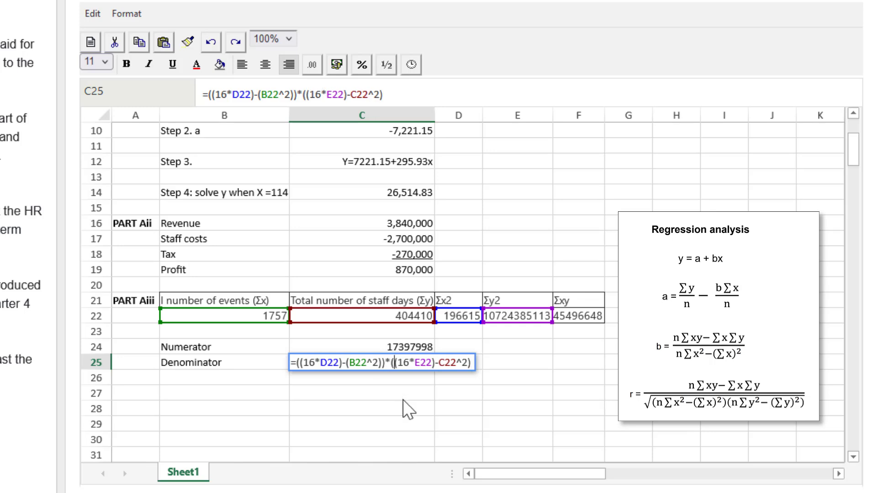
left_click(295, 364)
type("(")
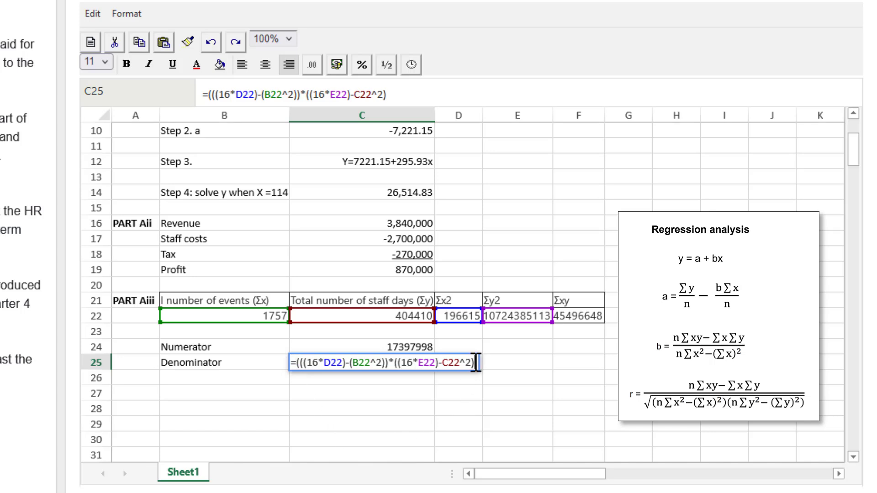
key("End")
type(")^(1/2")
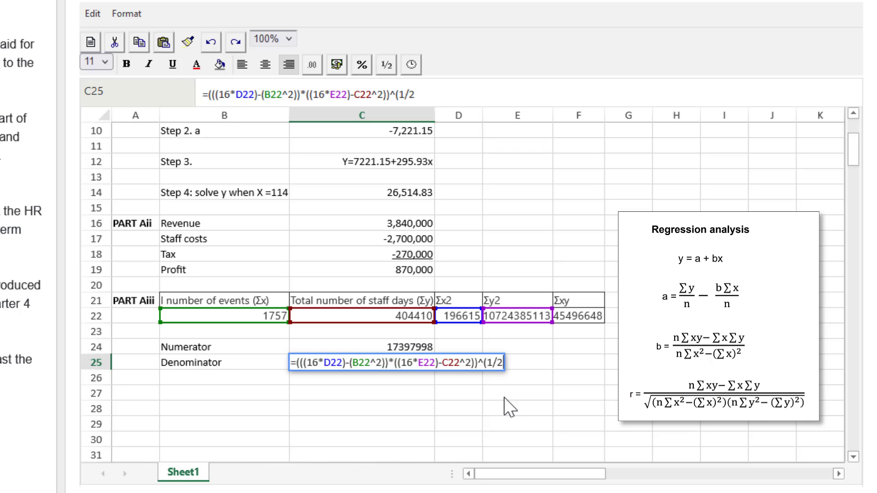
type(")")
key("Return")
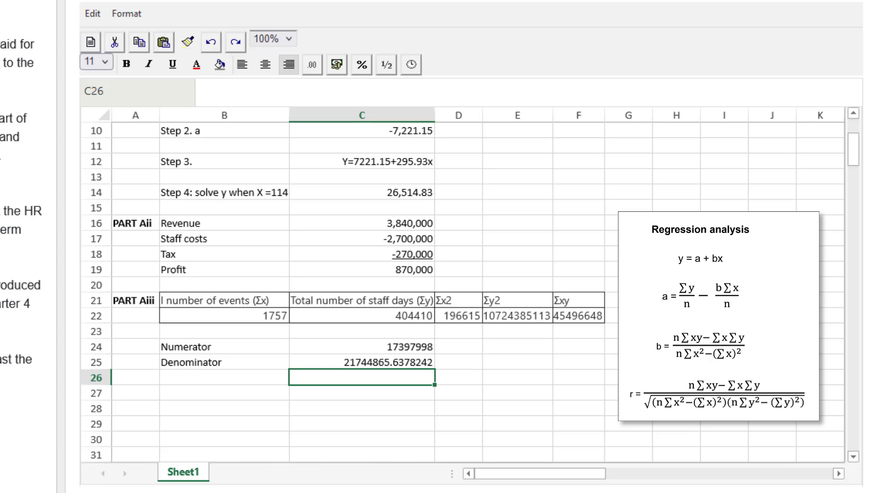
Label B26 'r' and enter =C24/C25 in C26, dividing Numerator by Denominator.
left_click(216, 379)
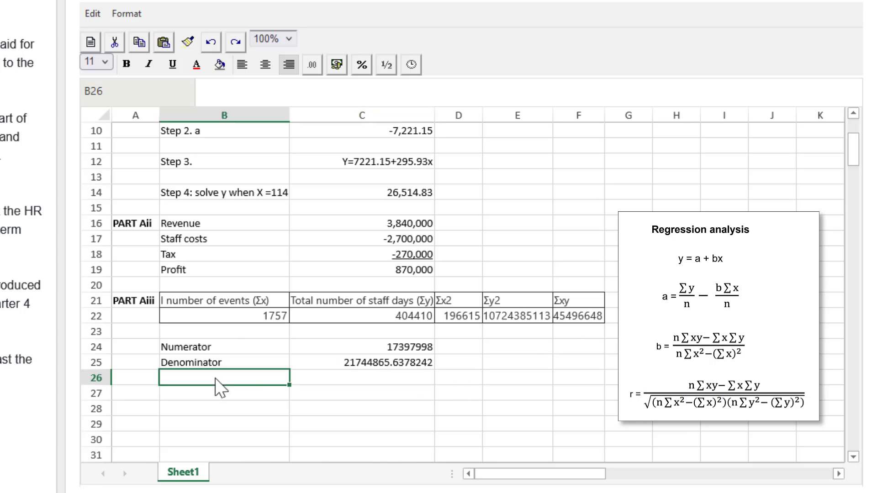
type("r")
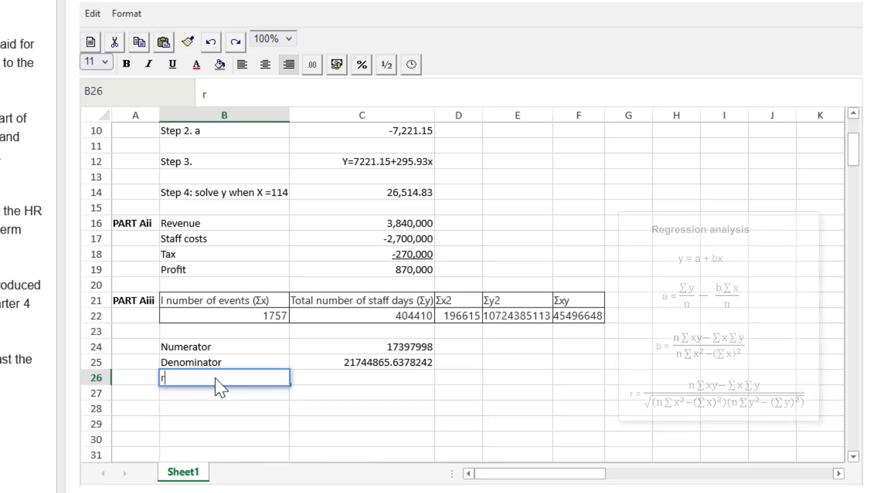
key("Tab")
type("=")
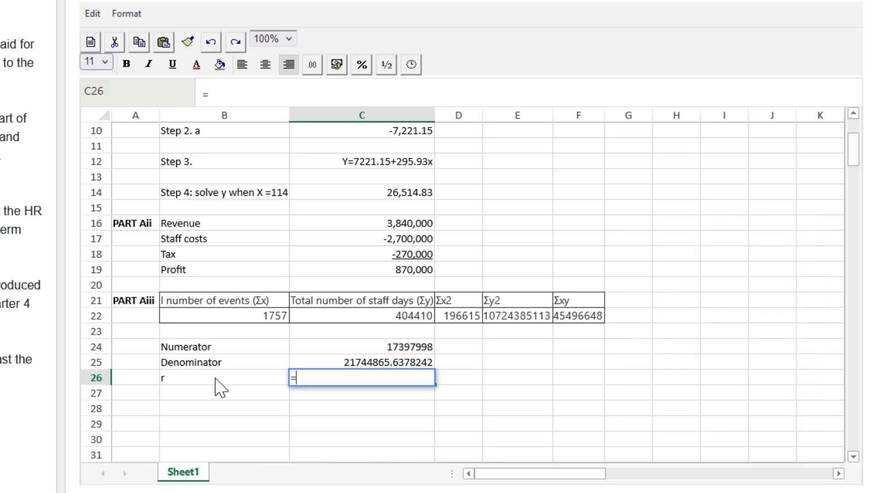
left_click(402, 346)
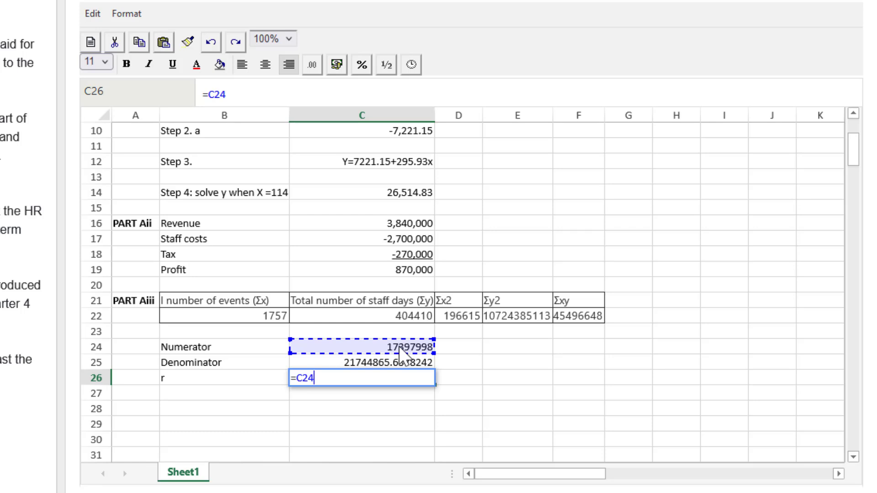
type("/")
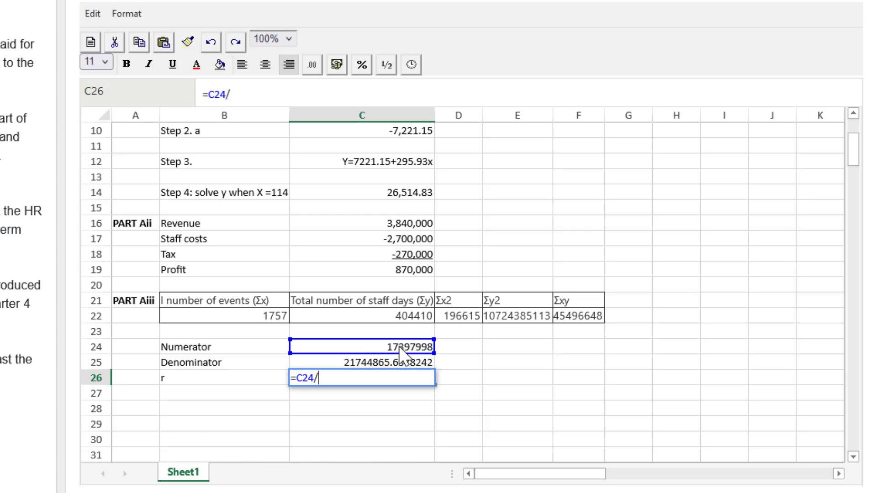
left_click(337, 365)
key("Return")
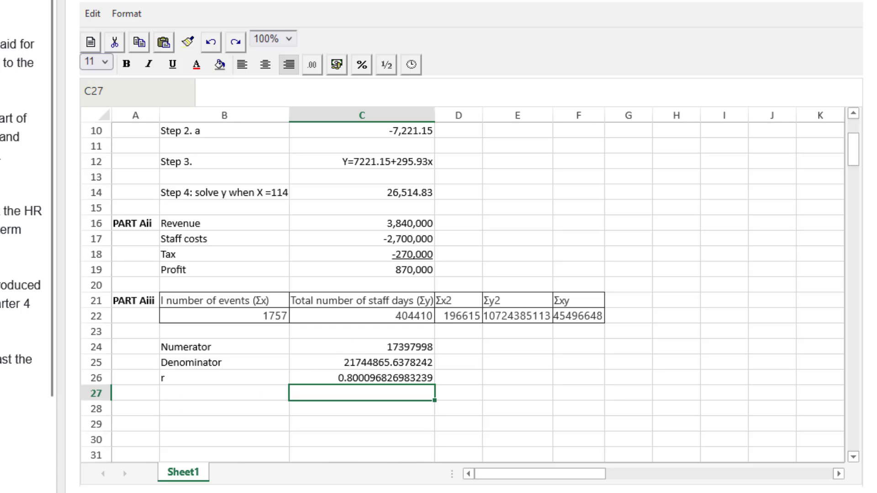
Format the r result in C26 as #,##0.00 so it shows 0.80.
left_click(352, 381)
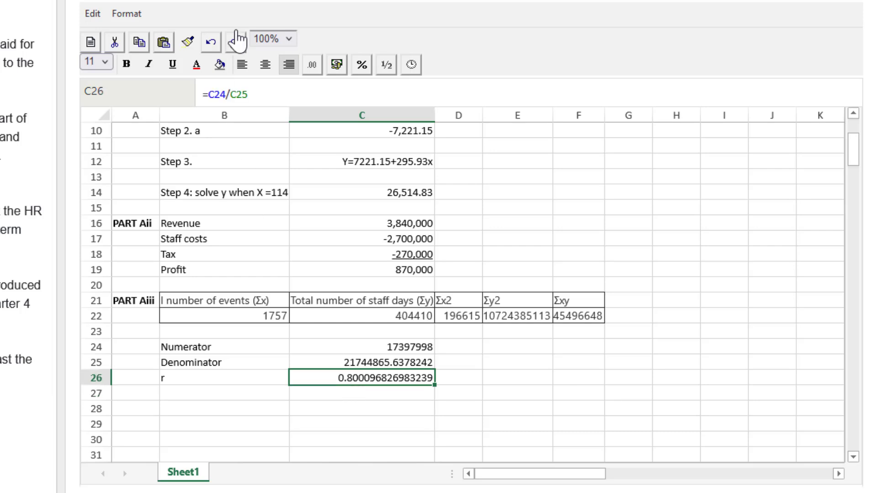
left_click(313, 68)
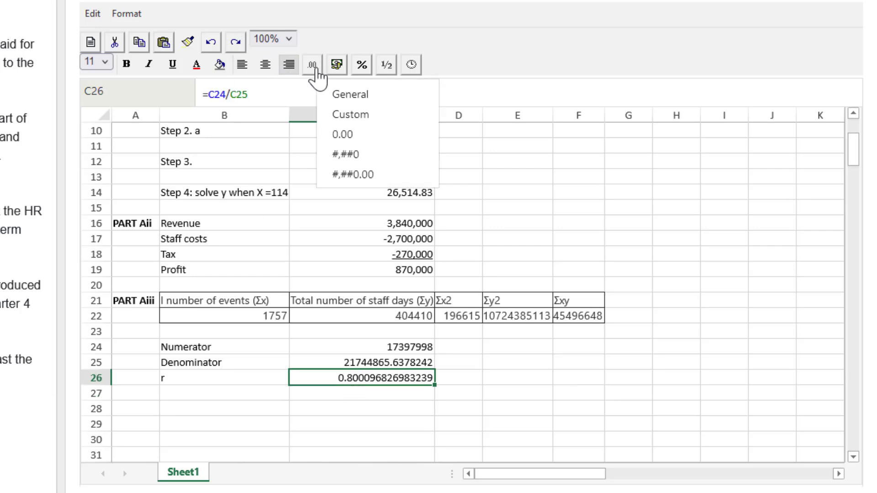
left_click(354, 174)
left_click(525, 395)
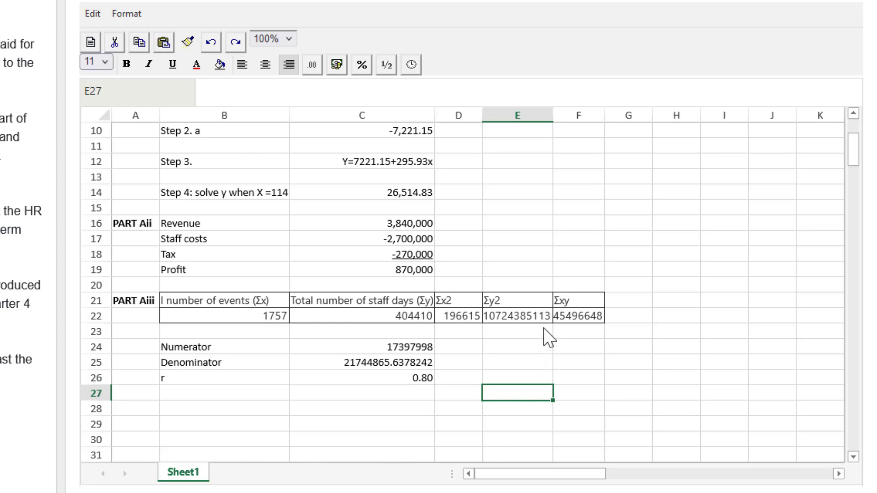
scroll(548, 338, "up", 2)
scroll(548, 339, "up", 1)
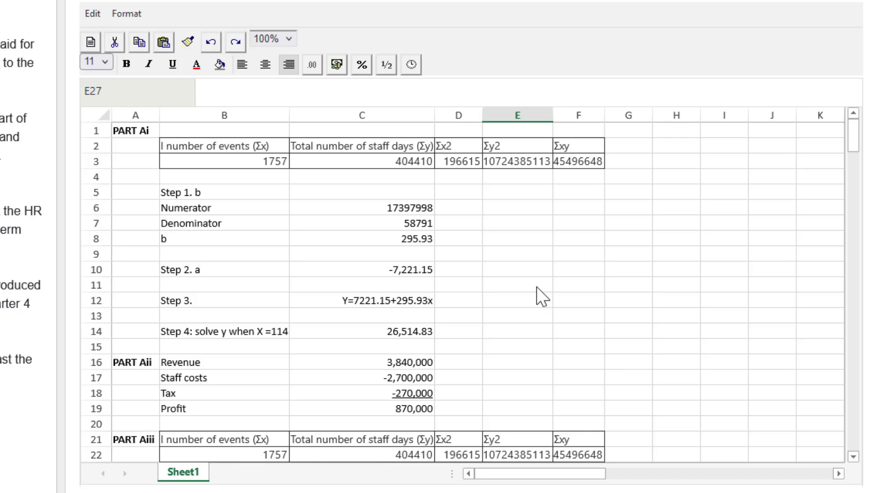
scroll(541, 297, "down", 2)
scroll(542, 297, "up", 2)
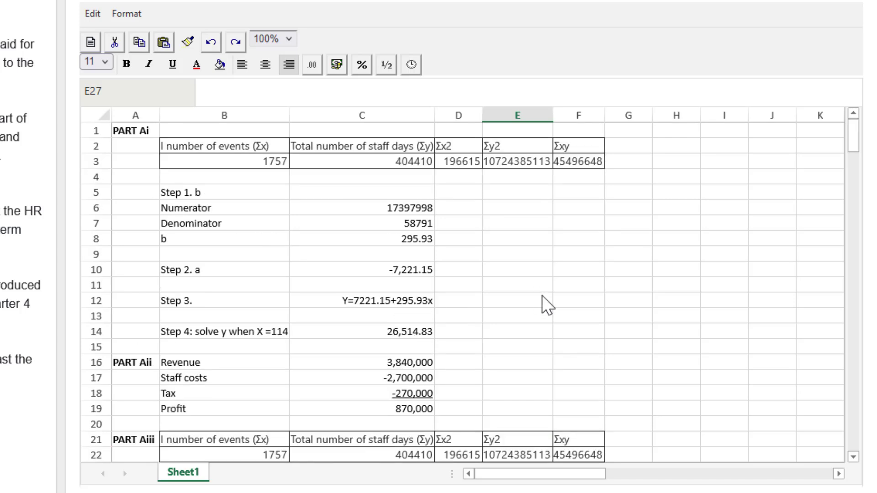